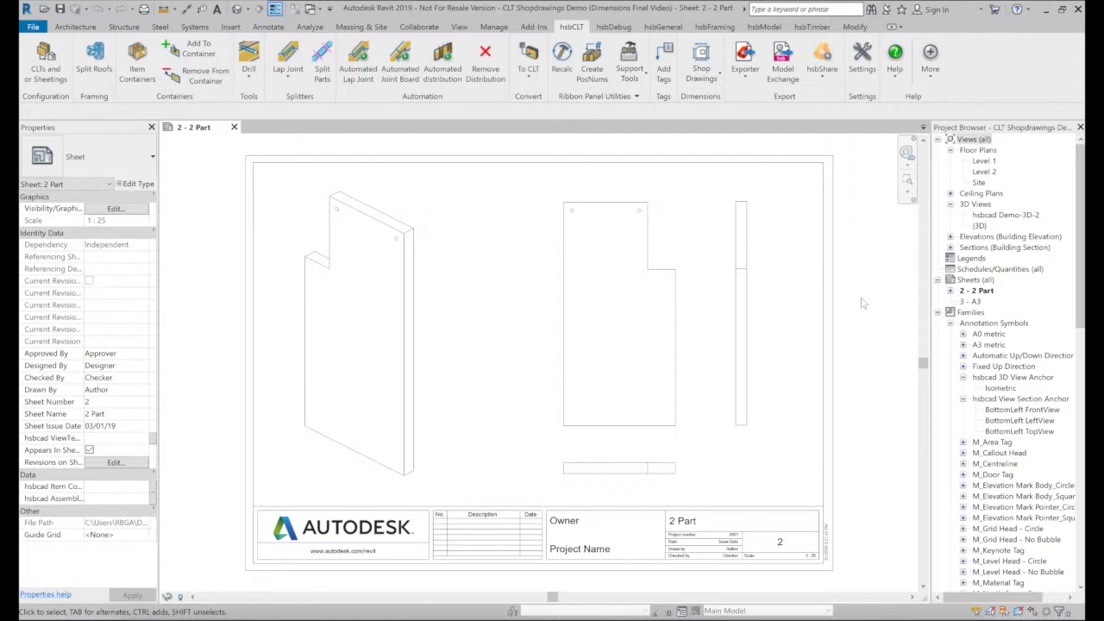
Examine the linear dimension styles available for aligned dimensions, without placing a dimension
left_click(259, 26)
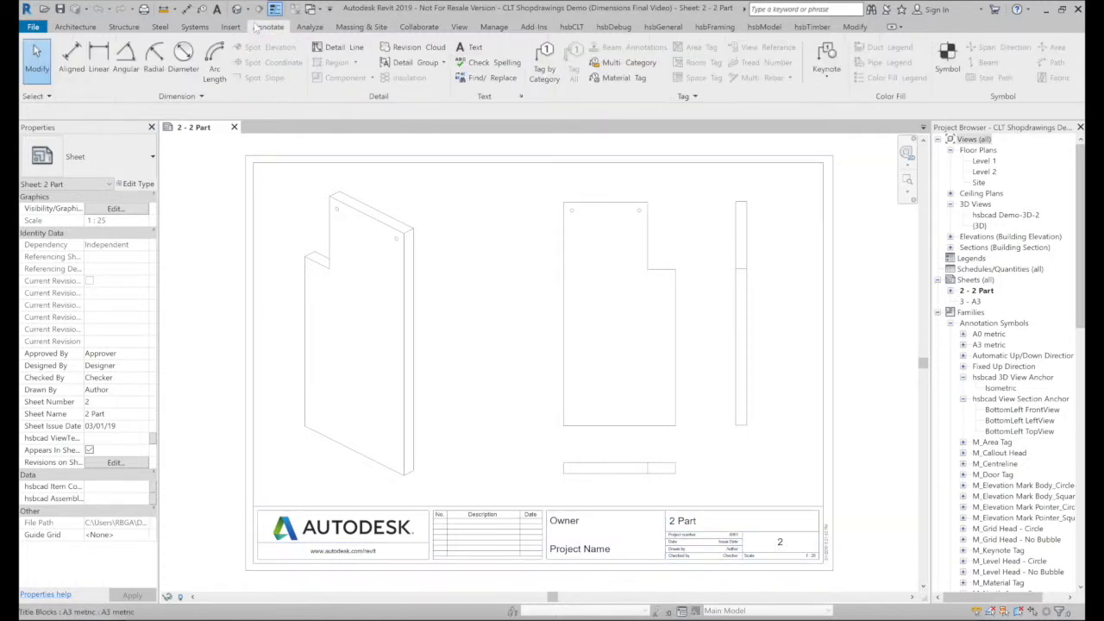
left_click(72, 56)
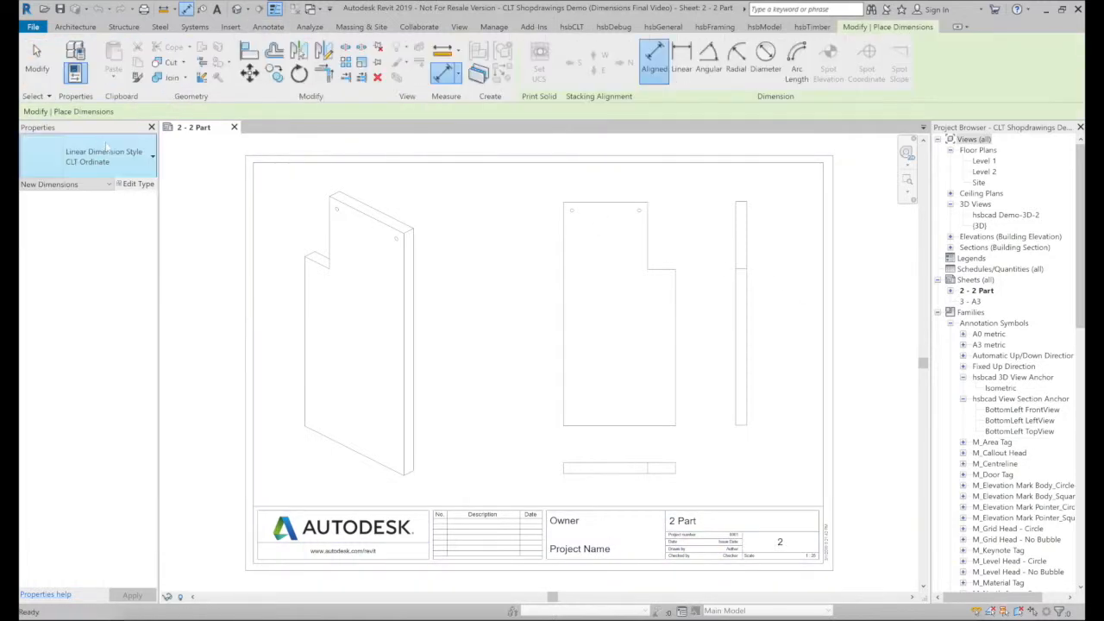
left_click(103, 155)
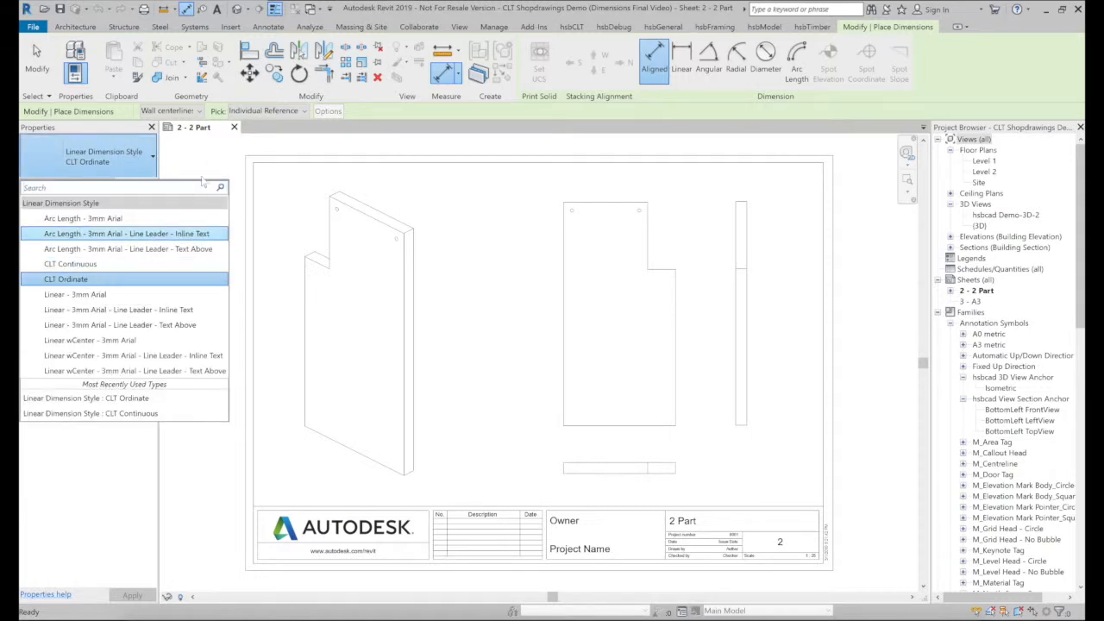
left_click(211, 162)
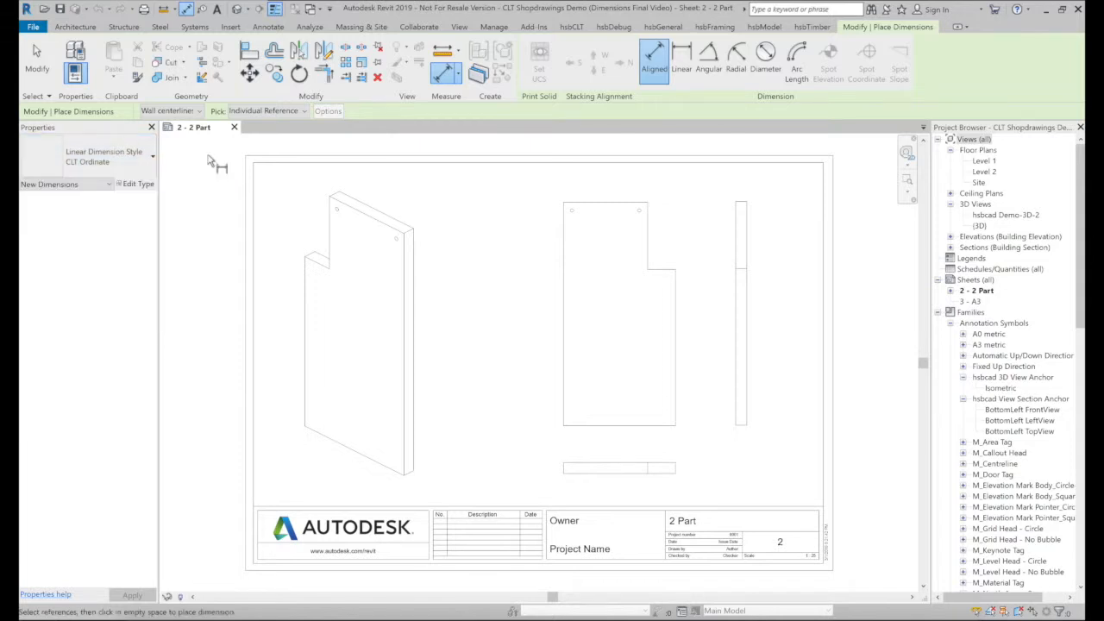
key("Escape")
key("Escape")
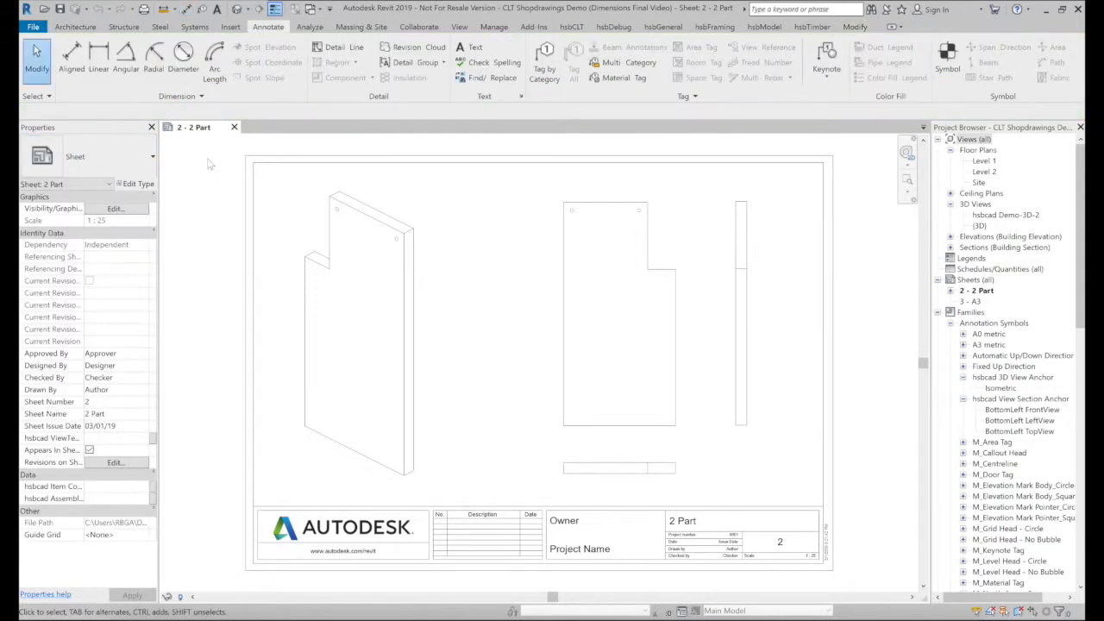
Load the hsbcad Dimensions Part family from the hsbCLT folder into the project
left_click(231, 27)
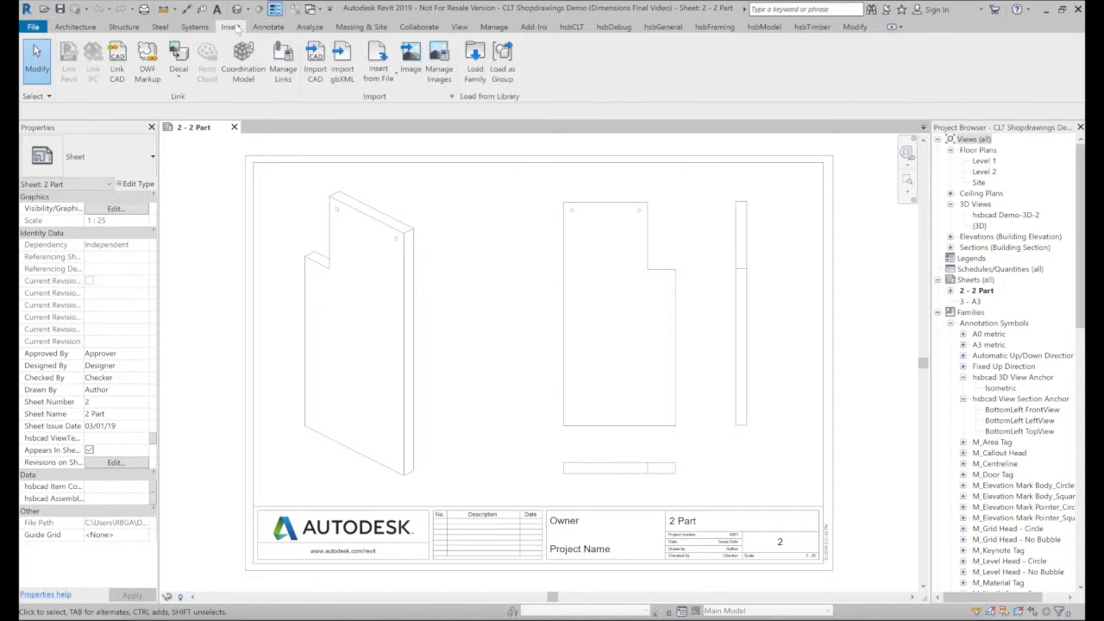
left_click(484, 76)
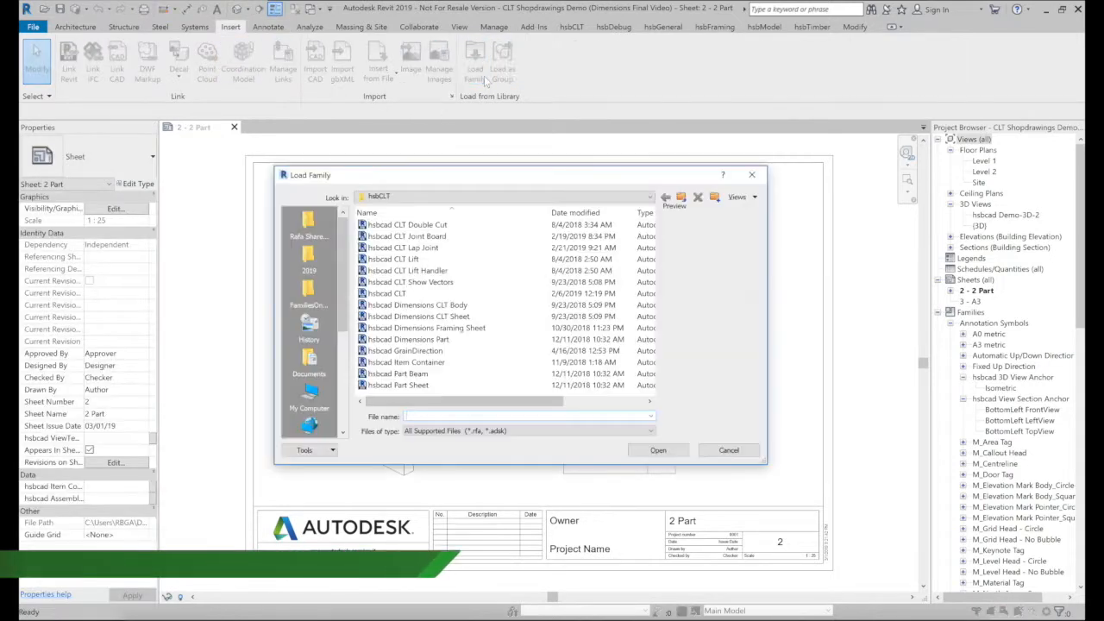
left_click(438, 339)
left_click(658, 451)
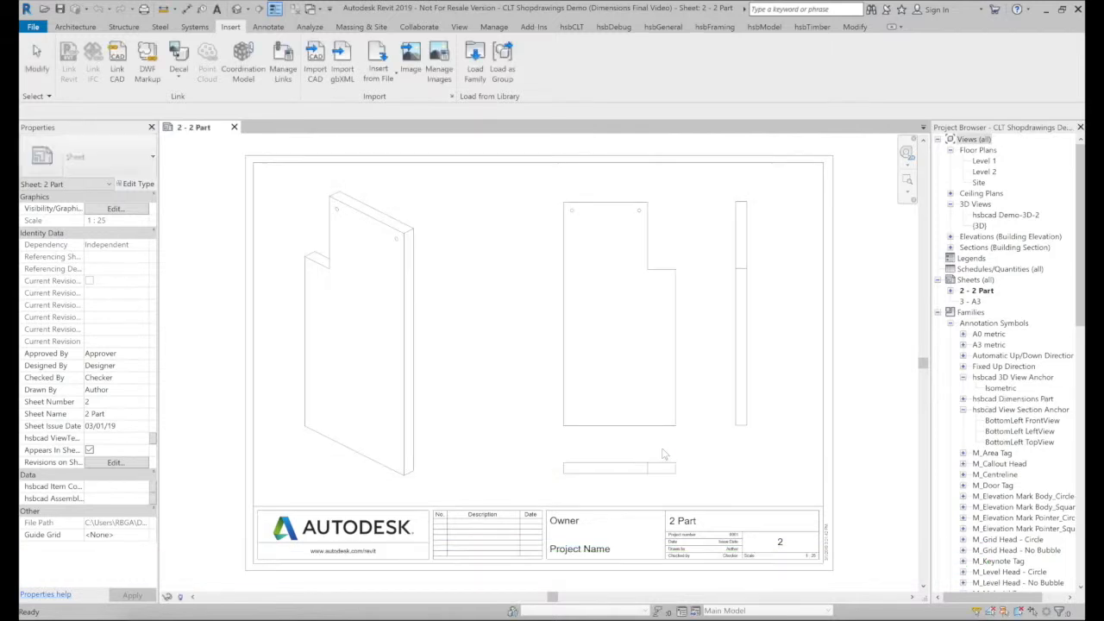
Activate the front view viewport of the notched panel on sheet 2 Part
left_click(656, 341)
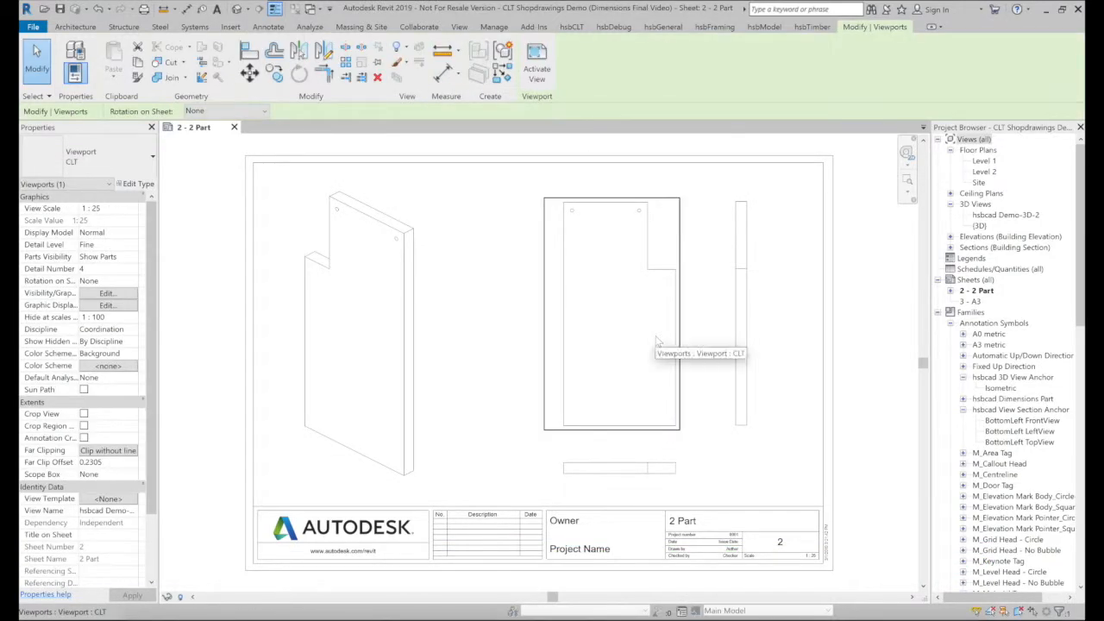
right_click(656, 341)
left_click(695, 383)
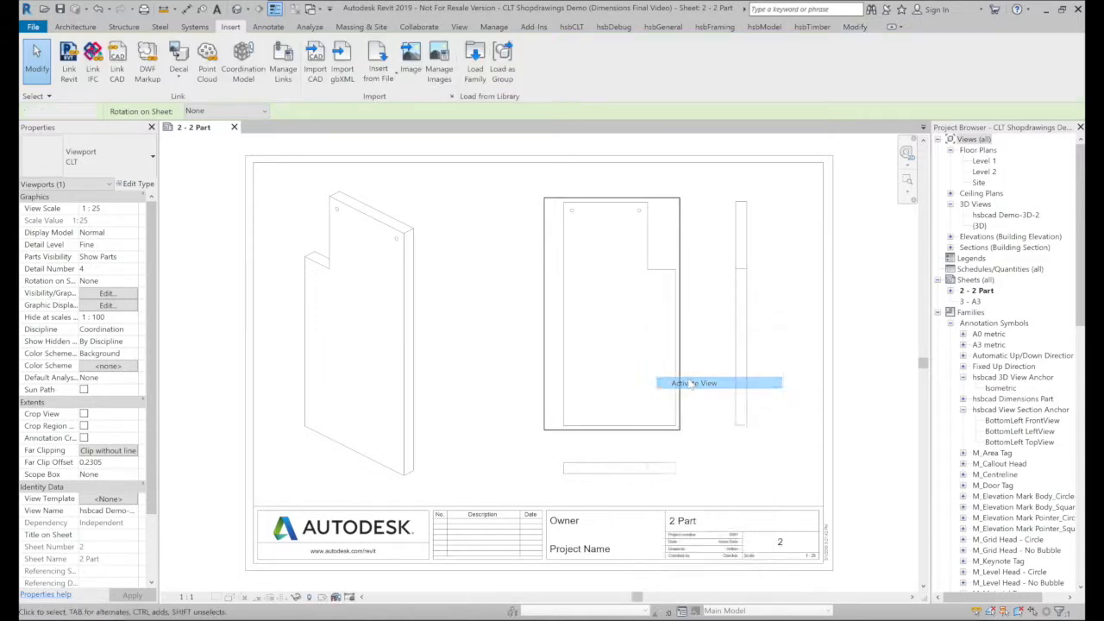
Place the Left type of the hsbcad Dimensions Part annotation beside the front view's left edge and end placement
left_click(963, 399)
left_click(991, 420)
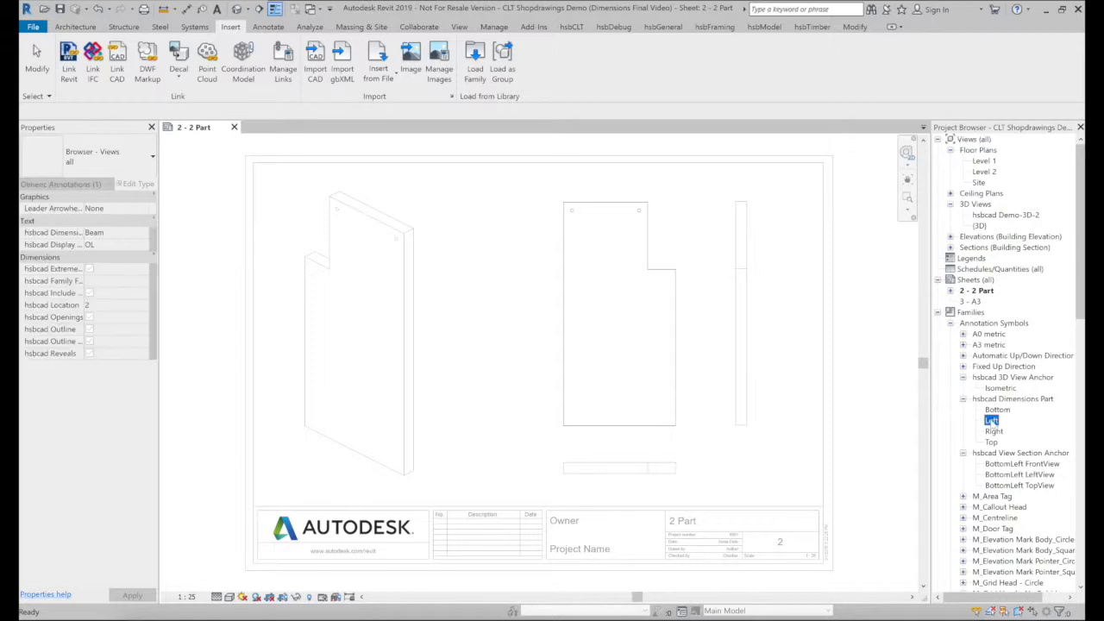
left_click_drag(991, 420, 539, 328)
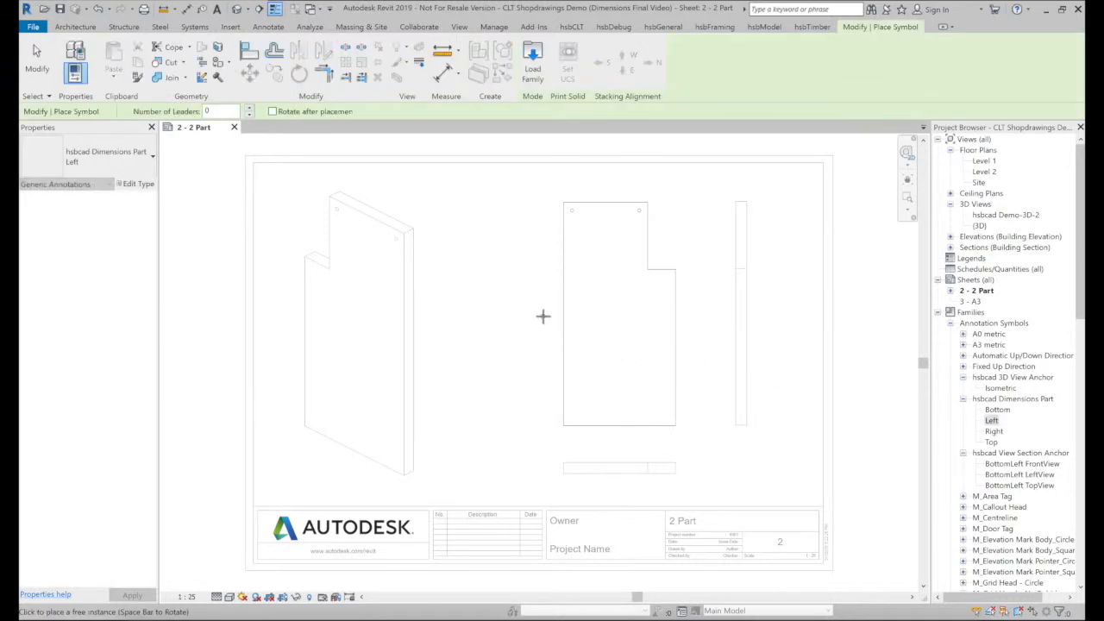
left_click(543, 315)
key("Escape")
left_click(570, 336)
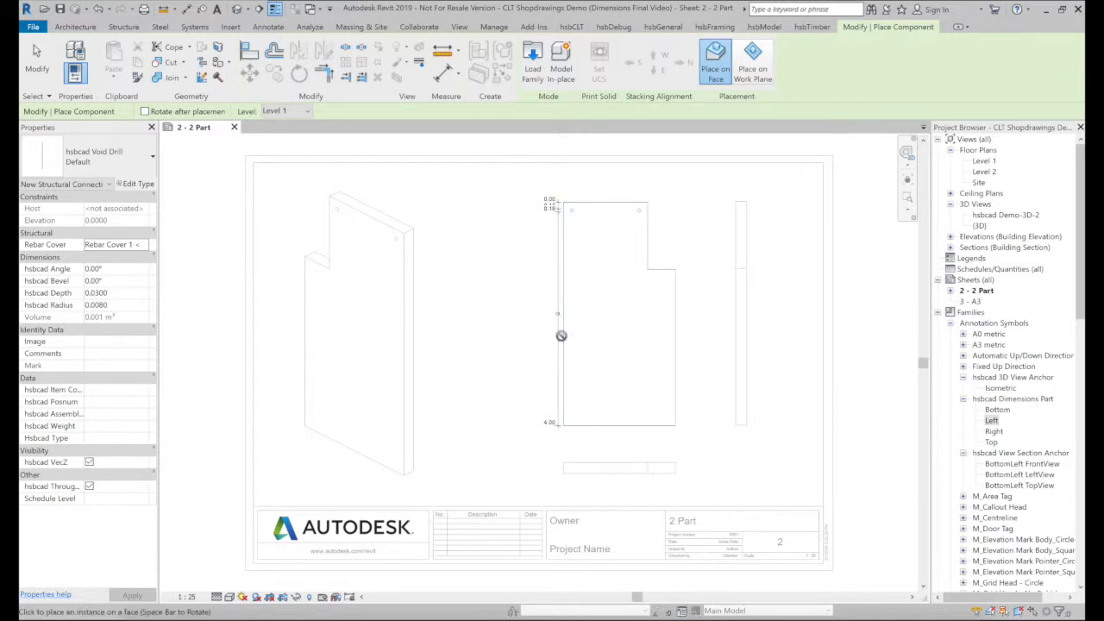
key("Escape")
Set the hsbcad Offset of the placed Left dimension annotation to 0.2000
left_click(565, 326)
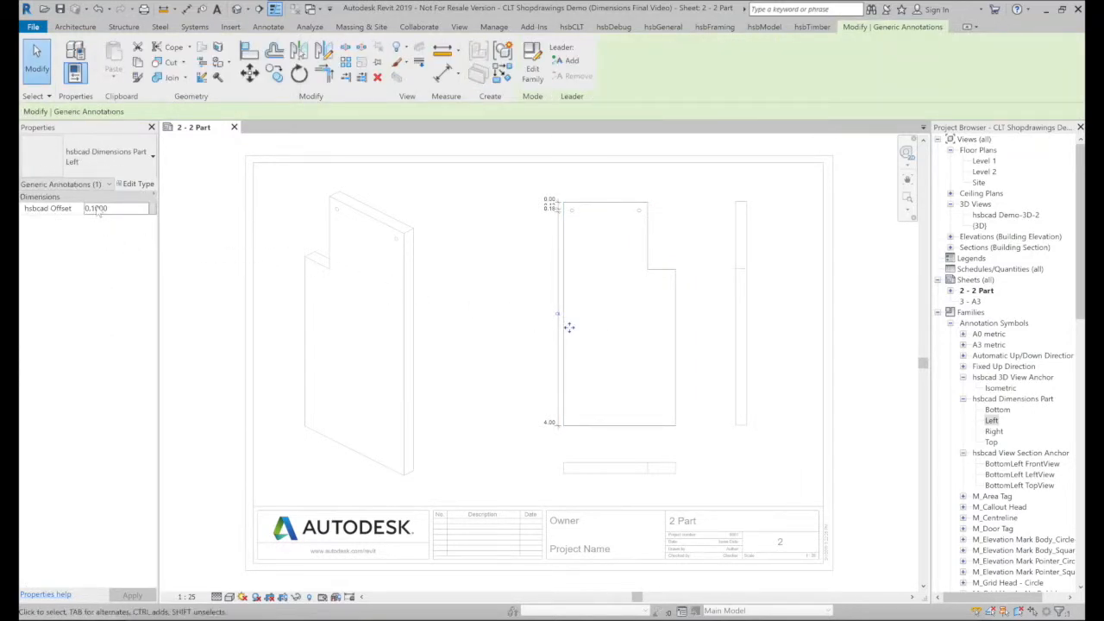
type("2")
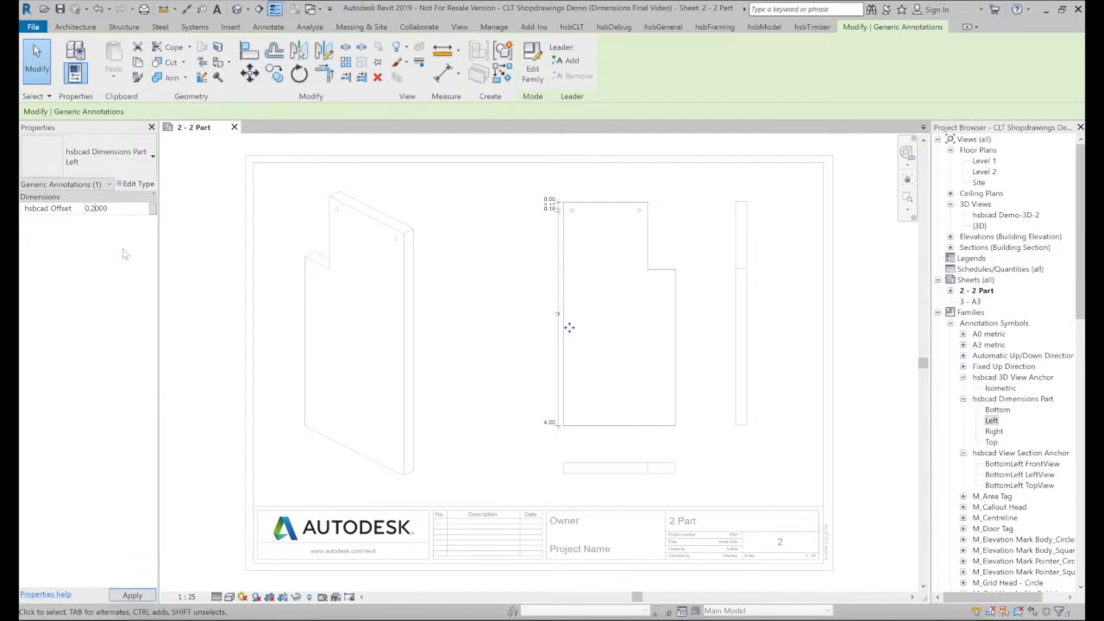
left_click(132, 596)
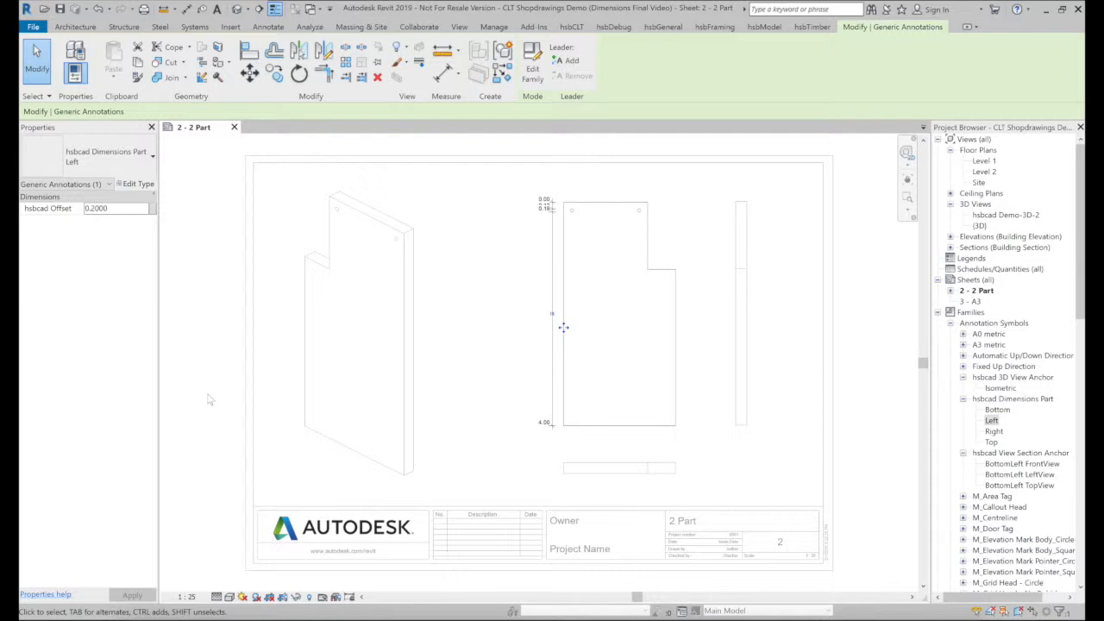
Set the hsbcad Dimension Style of the Left annotation type to CLT Ordinate and apply it
left_click(136, 185)
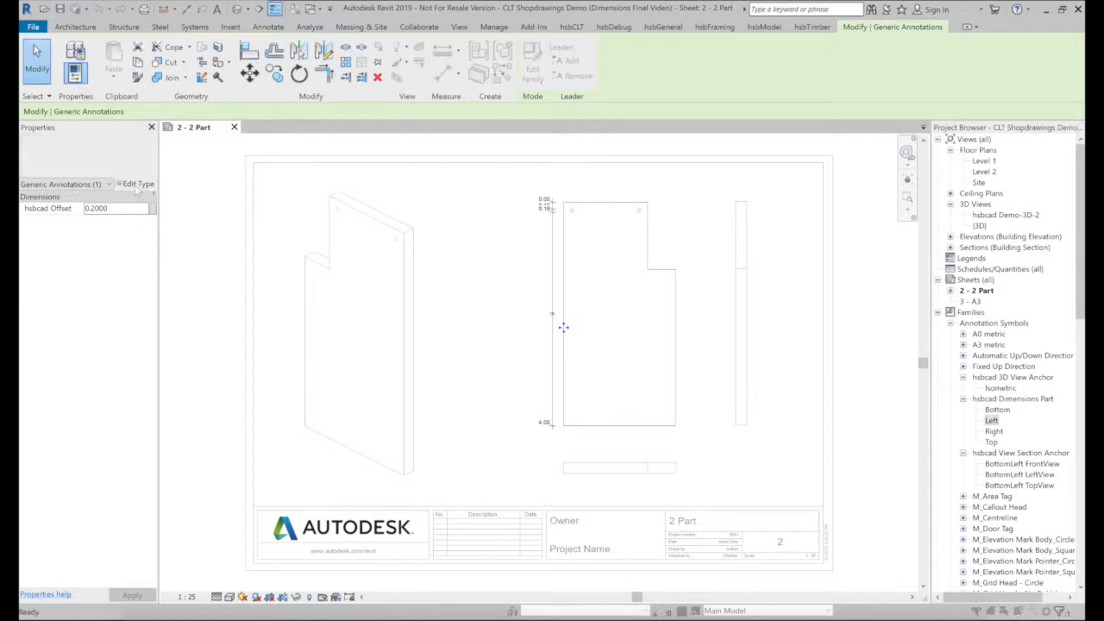
left_click(243, 200)
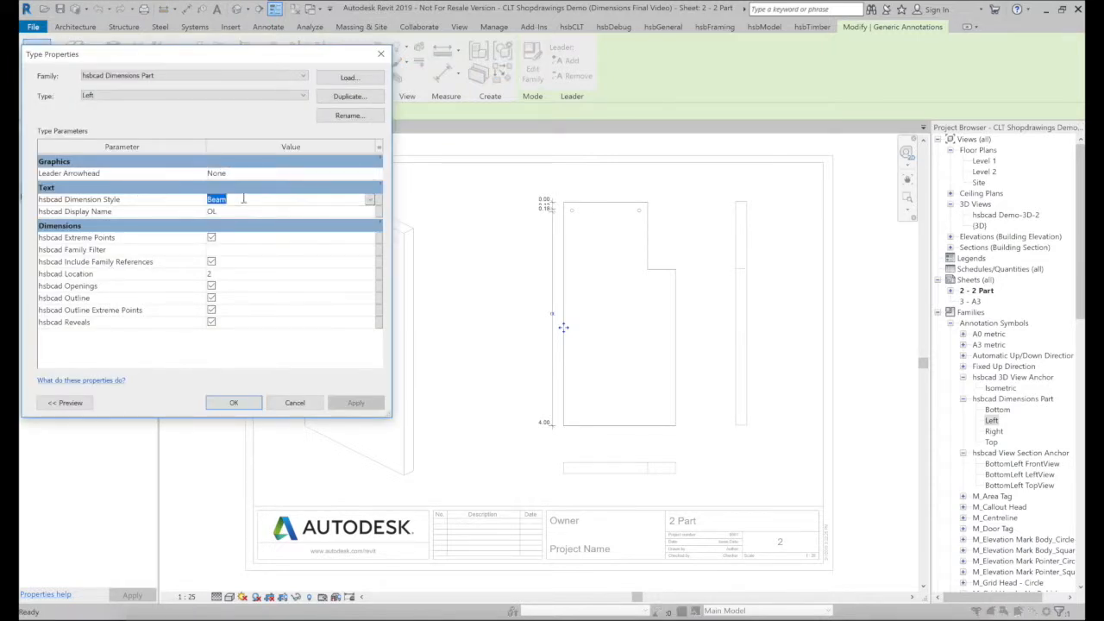
type("CLT Ordi")
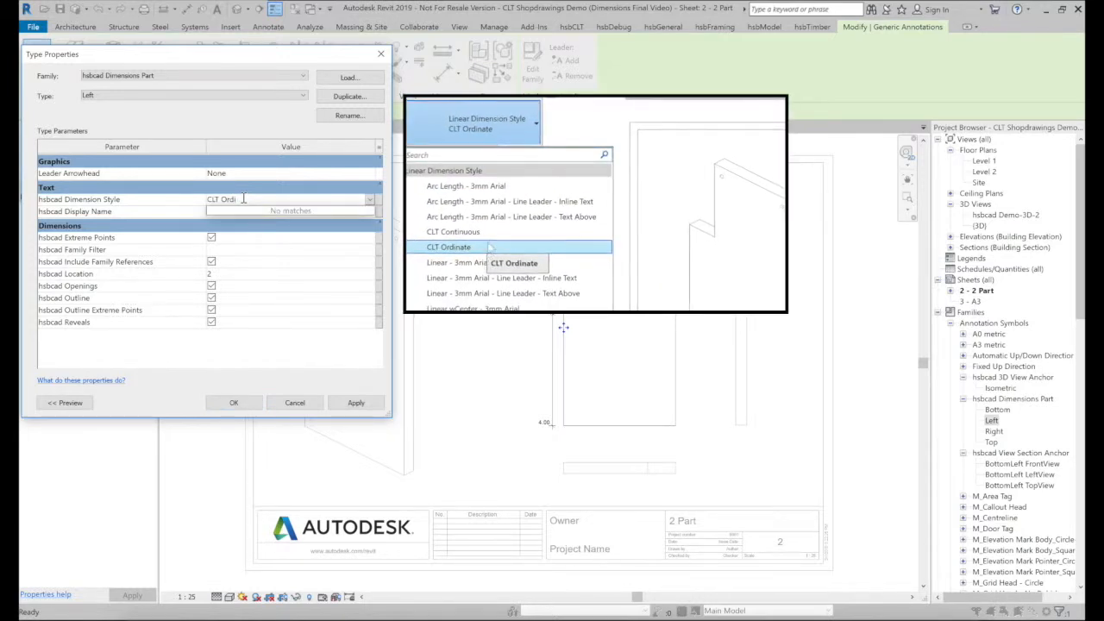
type("nate")
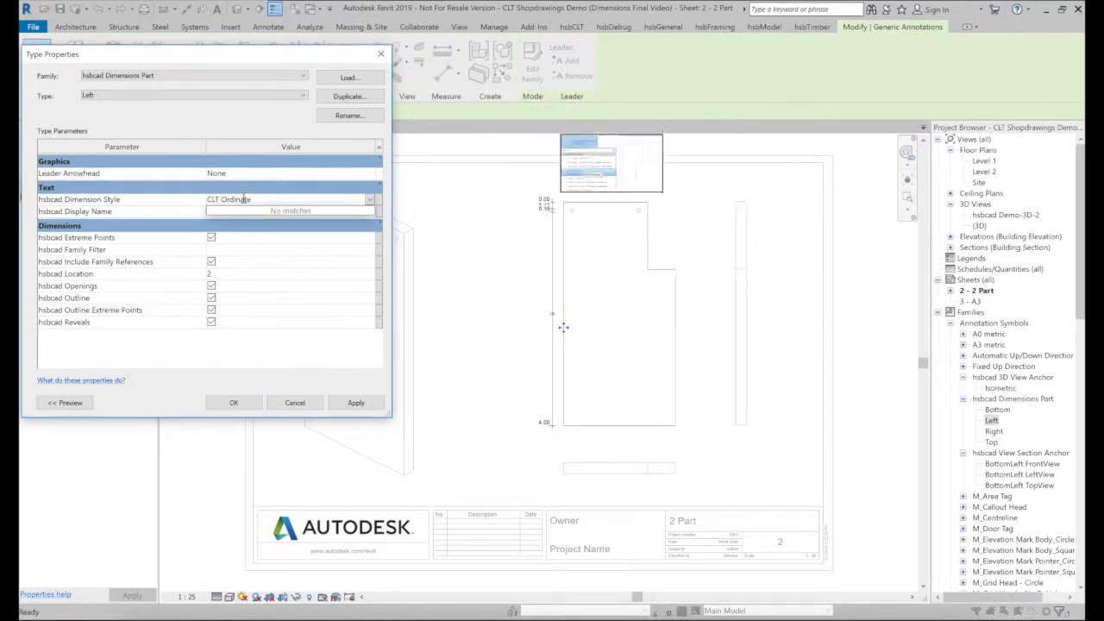
left_click(191, 228)
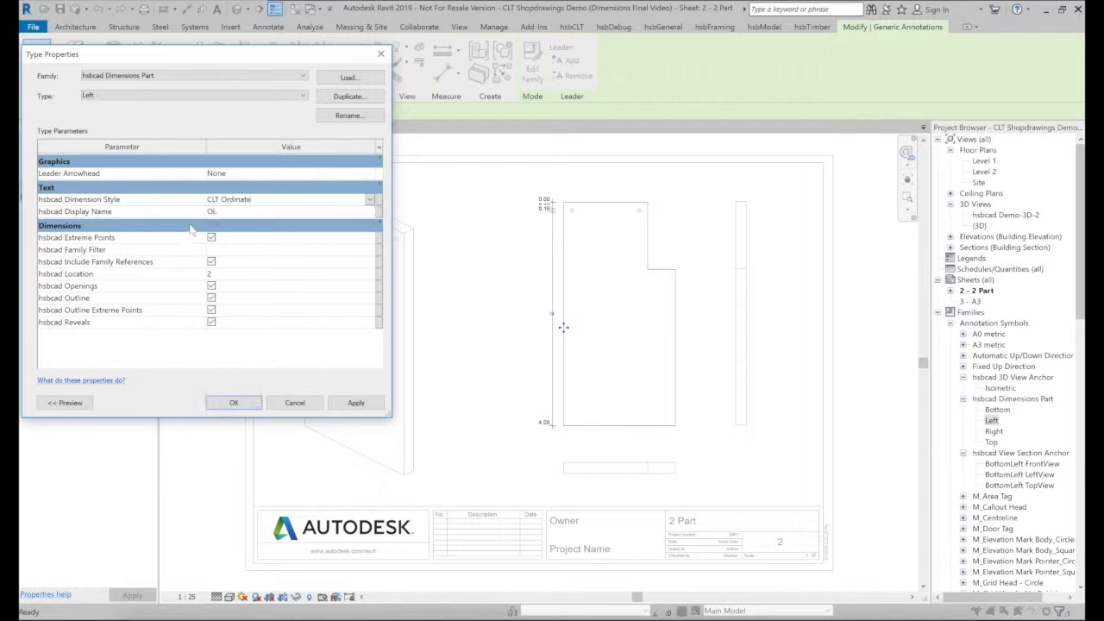
left_click(350, 405)
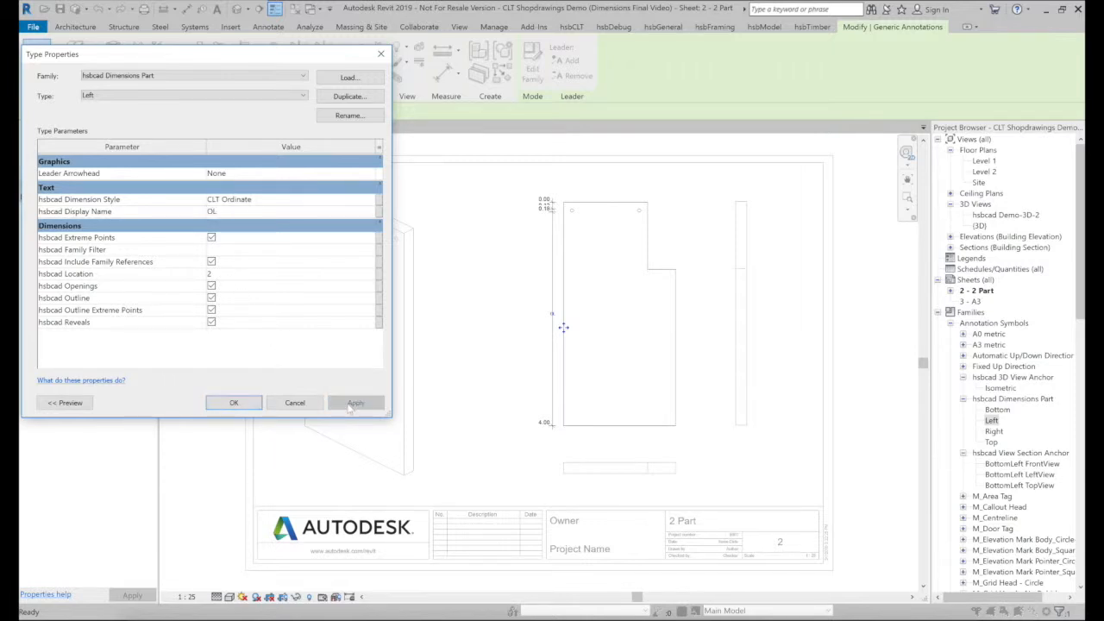
left_click(234, 403)
scroll(601, 201, "up", 4)
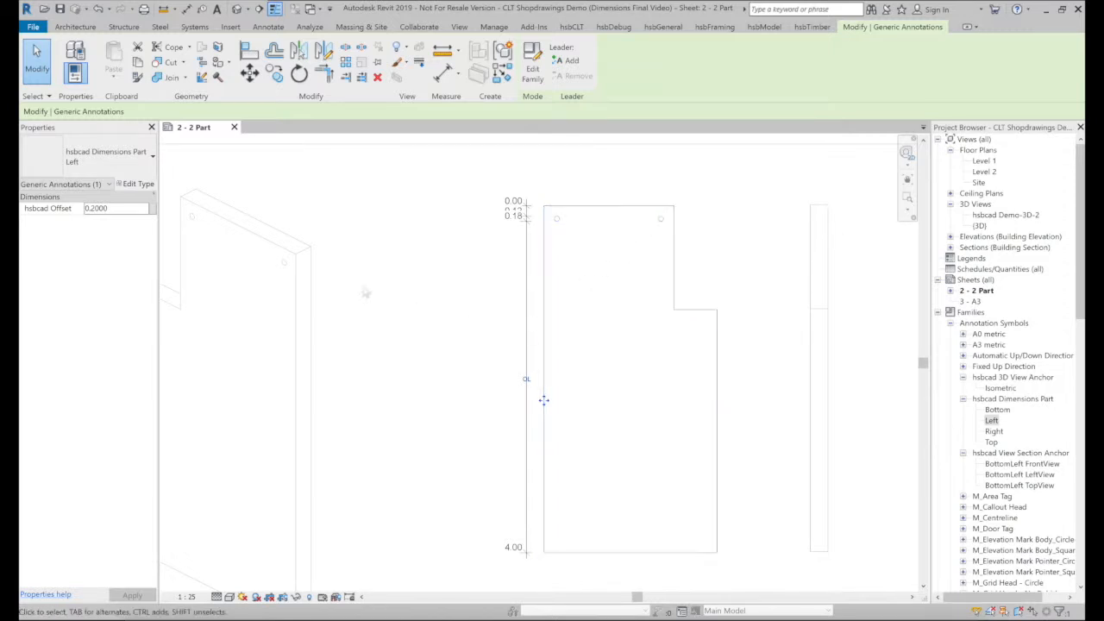
Turn off hsbcad Include Family References in the Left annotation type's properties
left_click(136, 185)
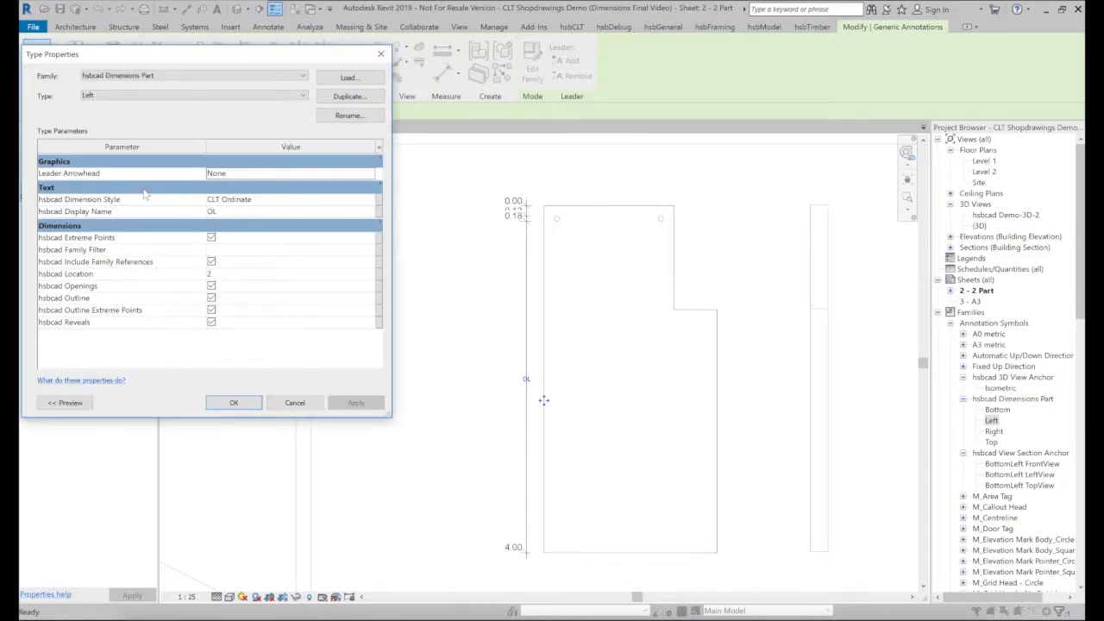
left_click(212, 261)
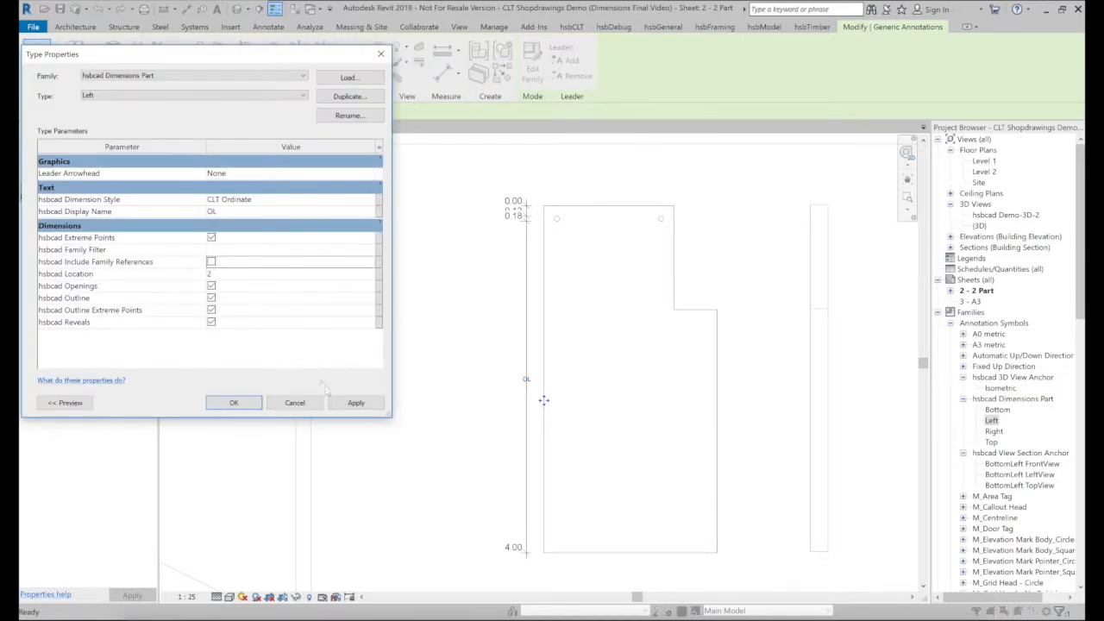
left_click(352, 403)
left_click(234, 403)
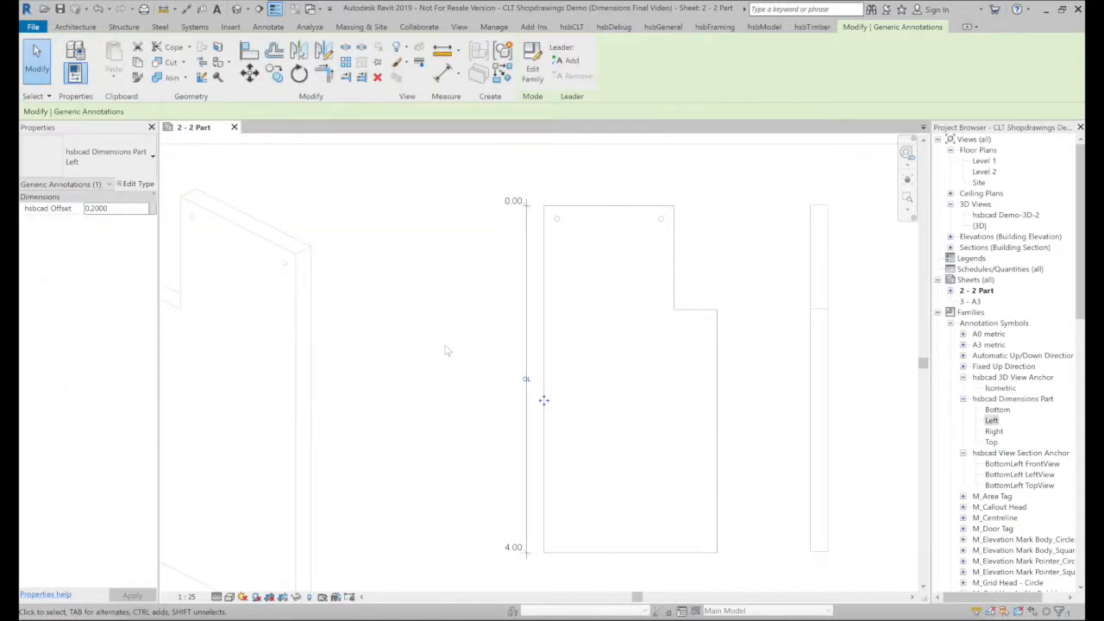
Create a rule-based view filter named hsbcad Drill from the front view's visibility/graphic overrides
key("v")
key("g")
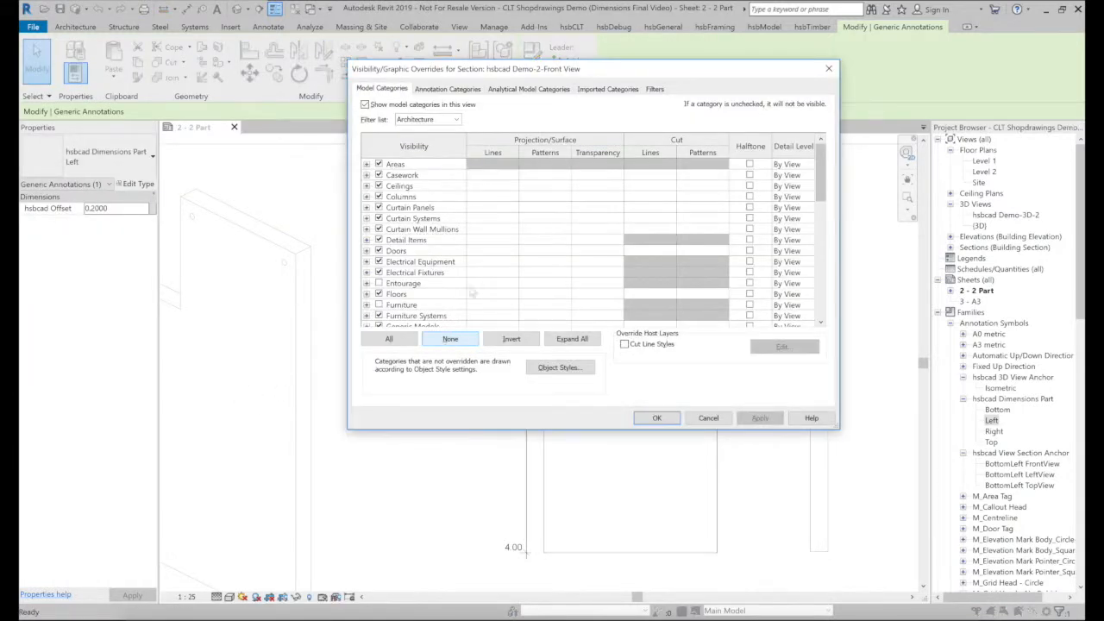
left_click(657, 88)
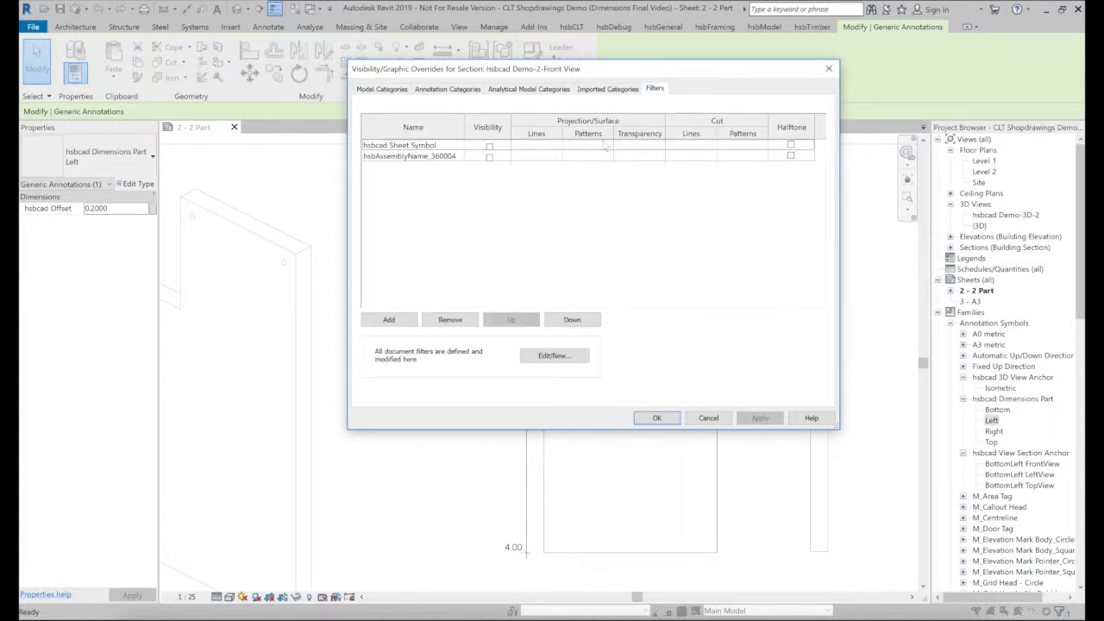
left_click(545, 356)
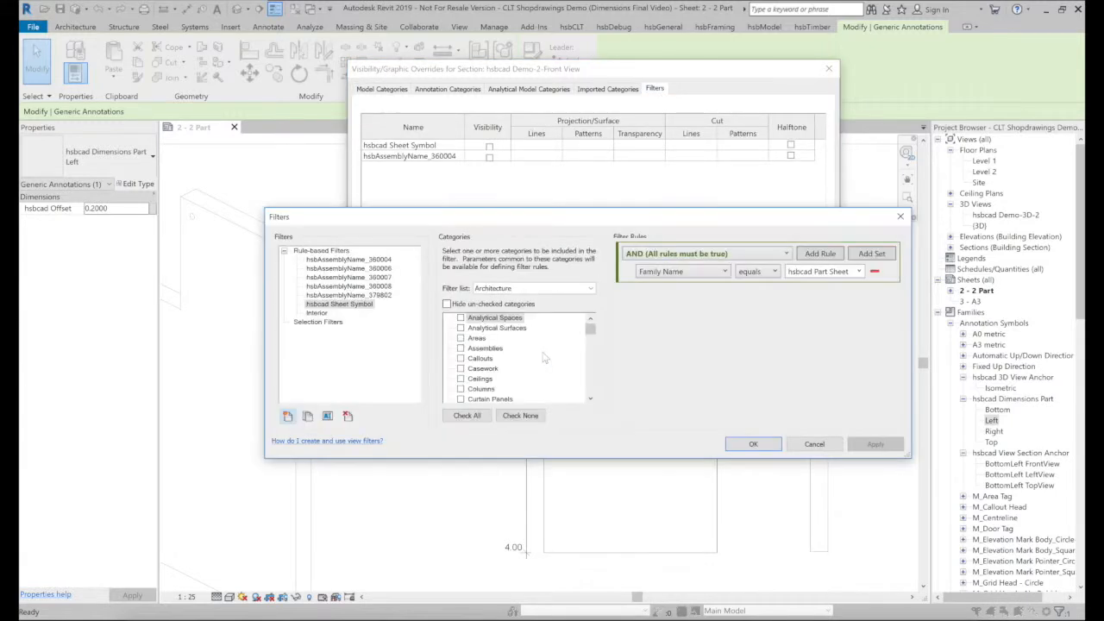
left_click(288, 417)
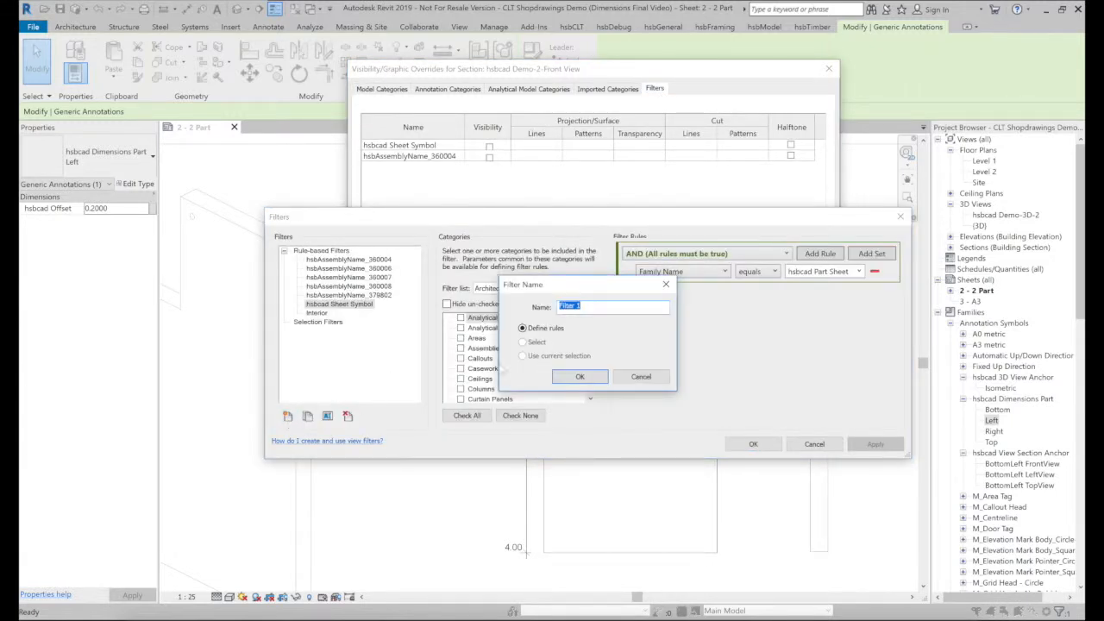
type("hsbcad Drill")
left_click(560, 378)
Include the Structural Connections category in the hsbcad Drill filter
left_click(481, 358)
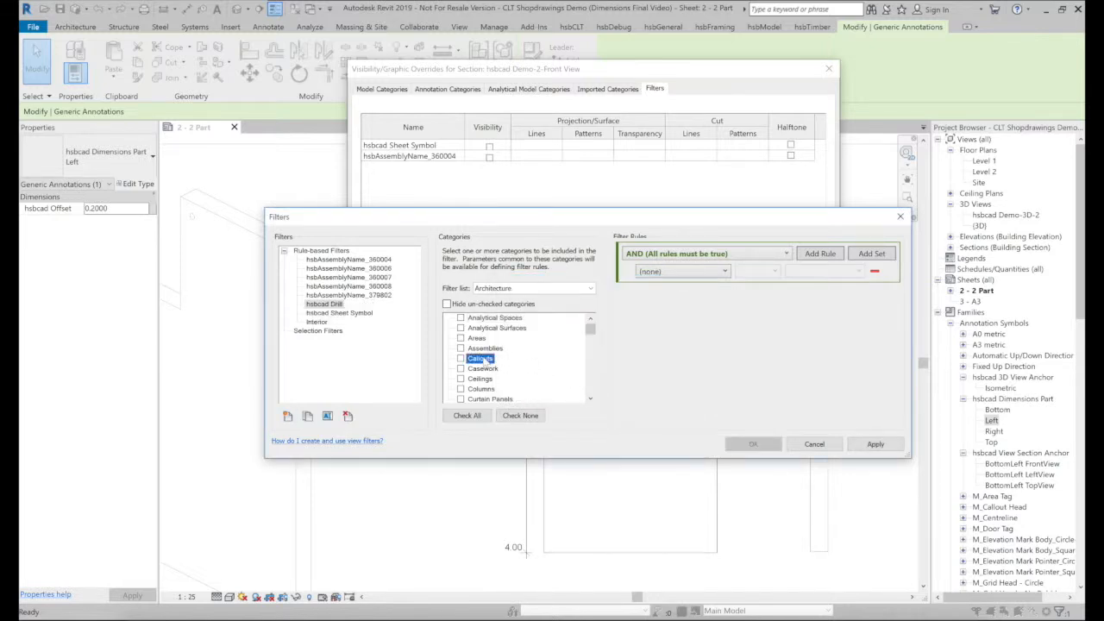
key("s")
left_click(591, 399)
left_click(591, 400)
left_click(591, 399)
left_click(591, 400)
left_click(591, 400)
left_click(460, 389)
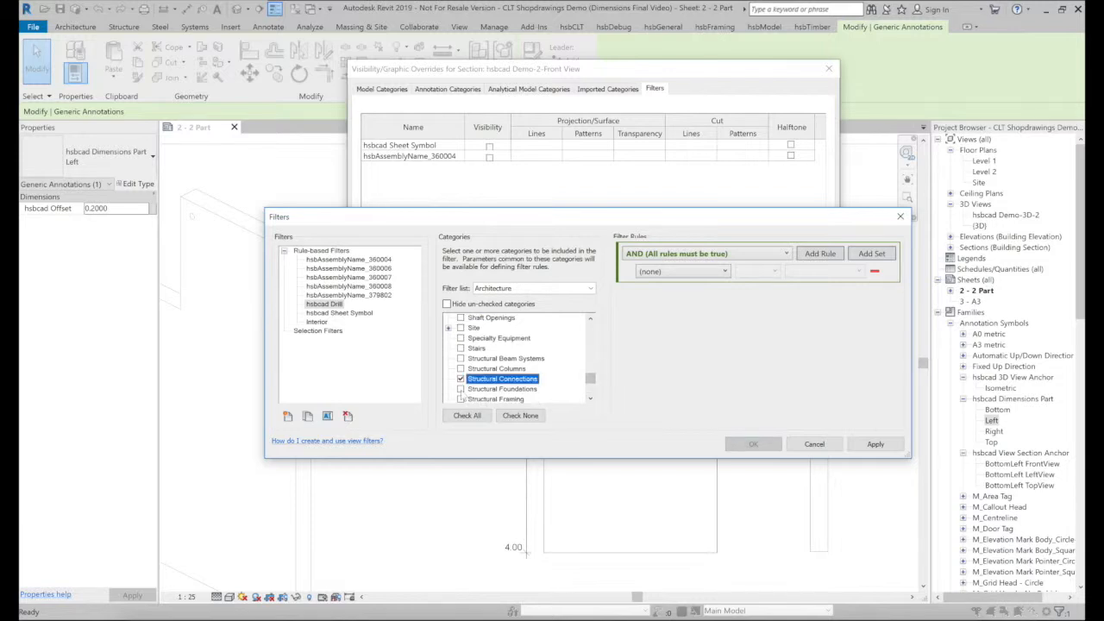
Define the hsbcad Drill filter rule as Family Name equals hsbcad Void Drill
left_click(695, 274)
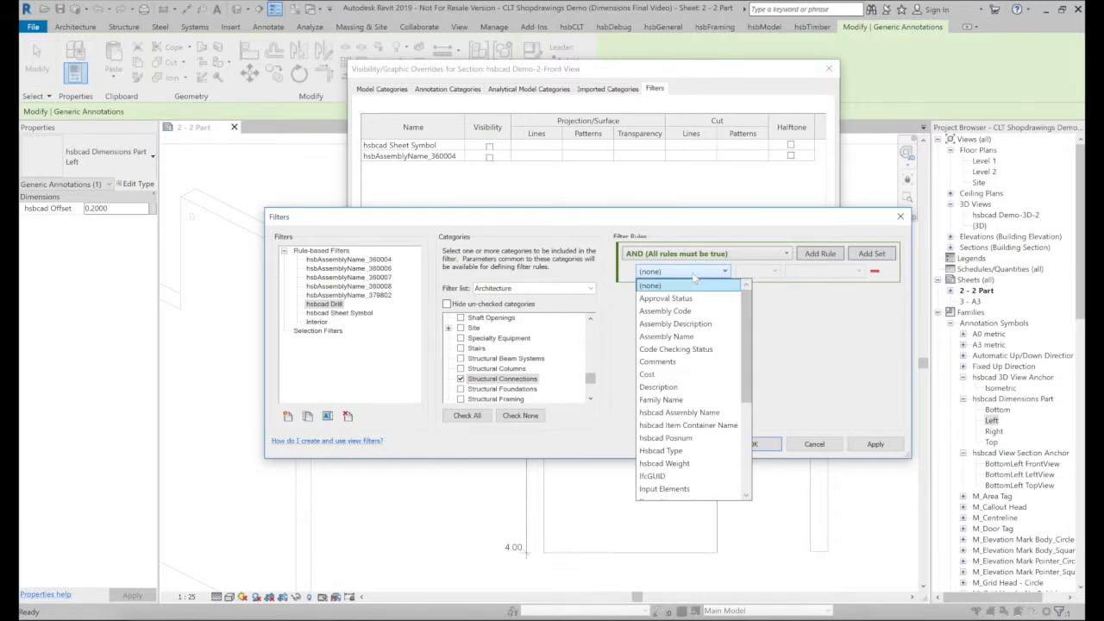
left_click(669, 400)
left_click(764, 272)
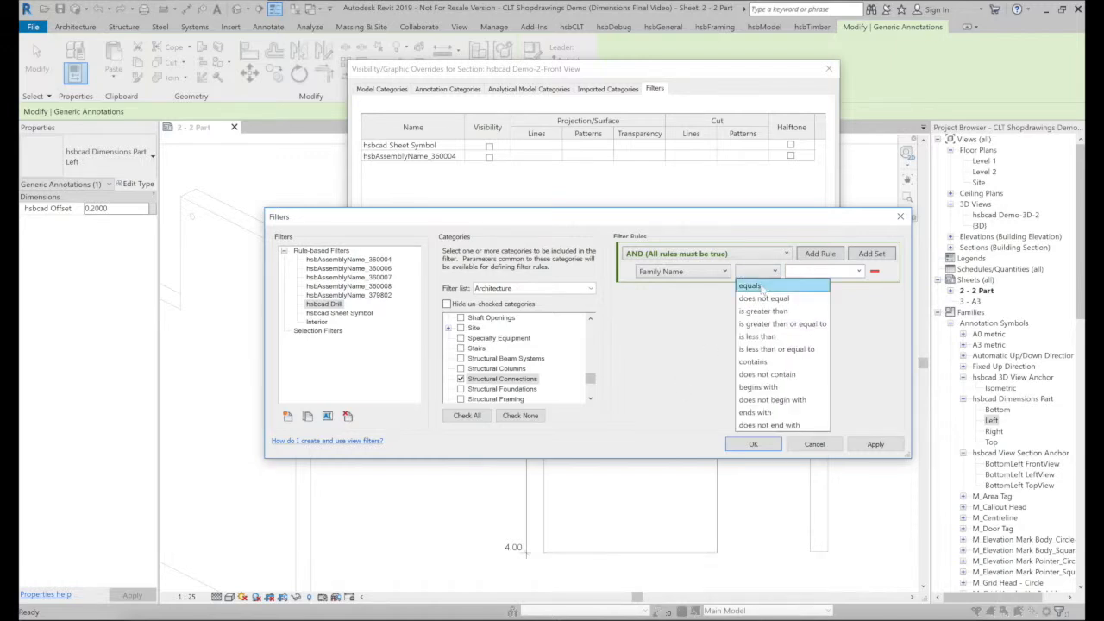
left_click(762, 288)
left_click(858, 272)
left_click(828, 288)
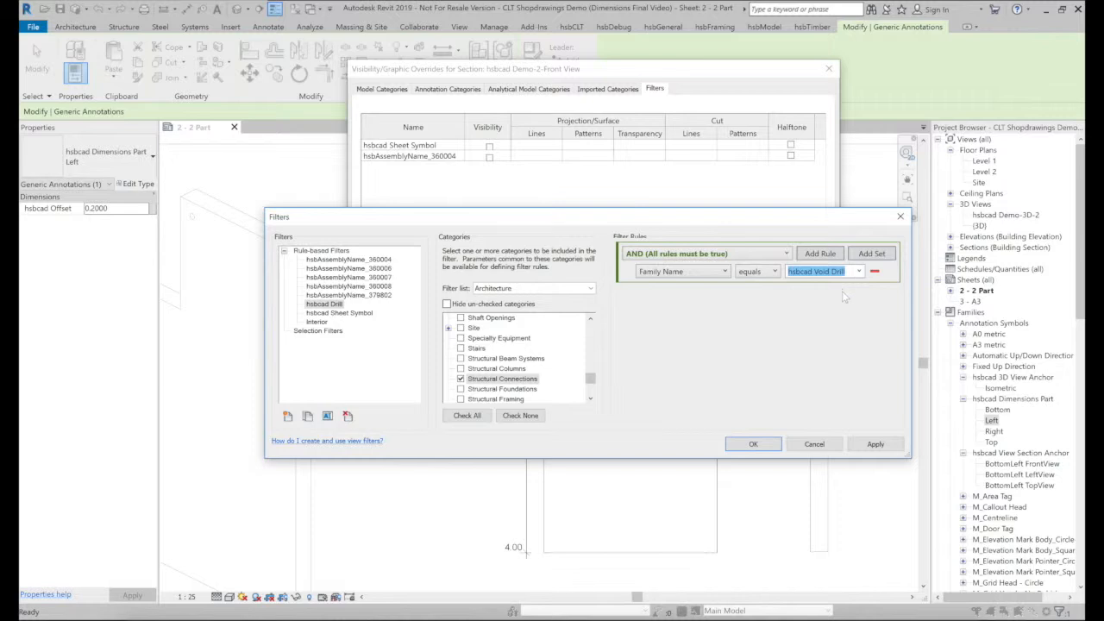
Apply the hsbcad Drill filter definition and close the front view's visibility/graphic overrides
left_click(874, 444)
left_click(763, 446)
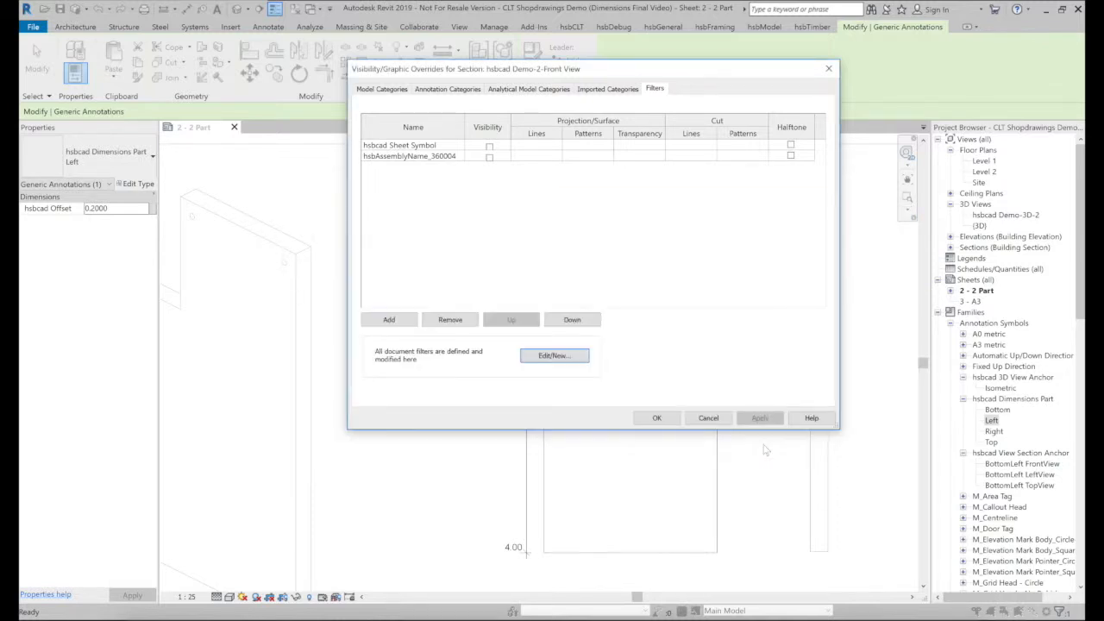
left_click(659, 419)
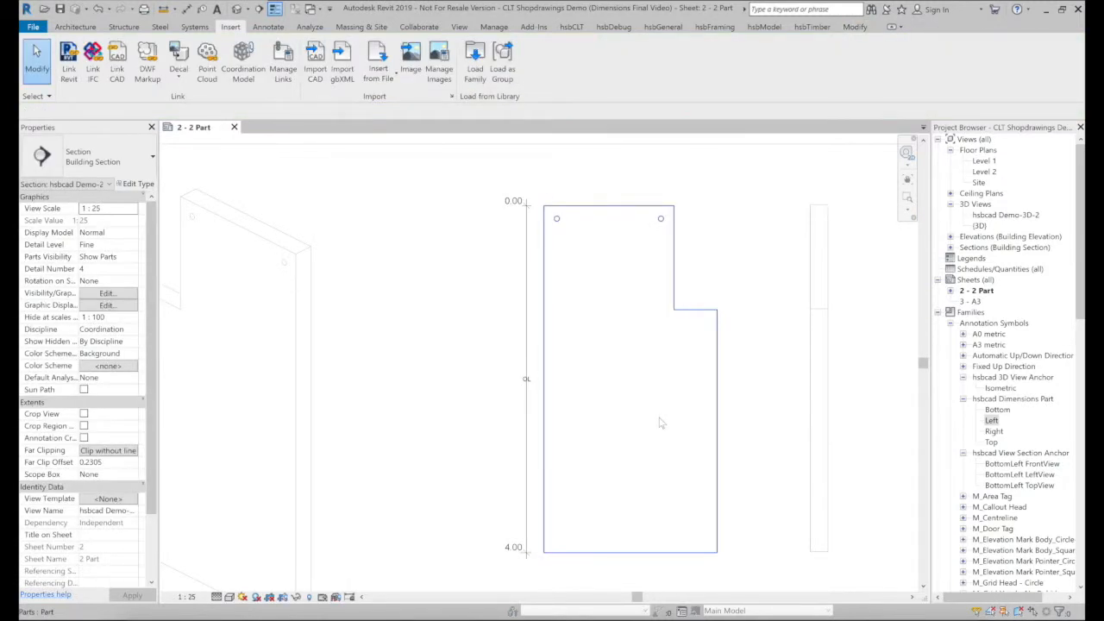
Set the Left annotation type's hsbcad Family Filter to hsbcad Drill
left_click(526, 380)
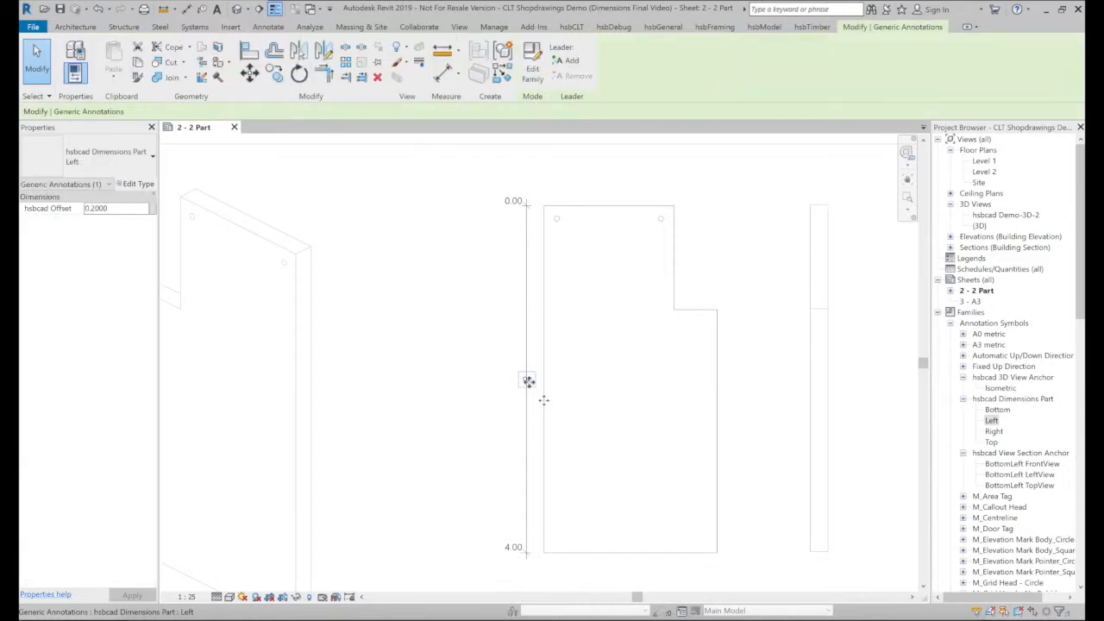
left_click(138, 184)
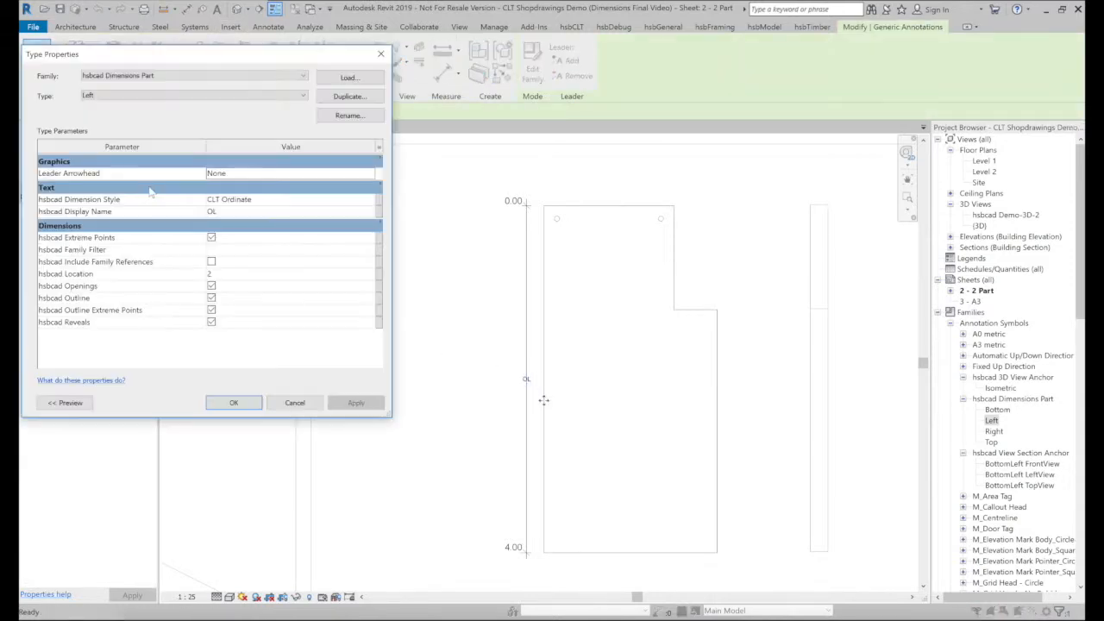
left_click(253, 249)
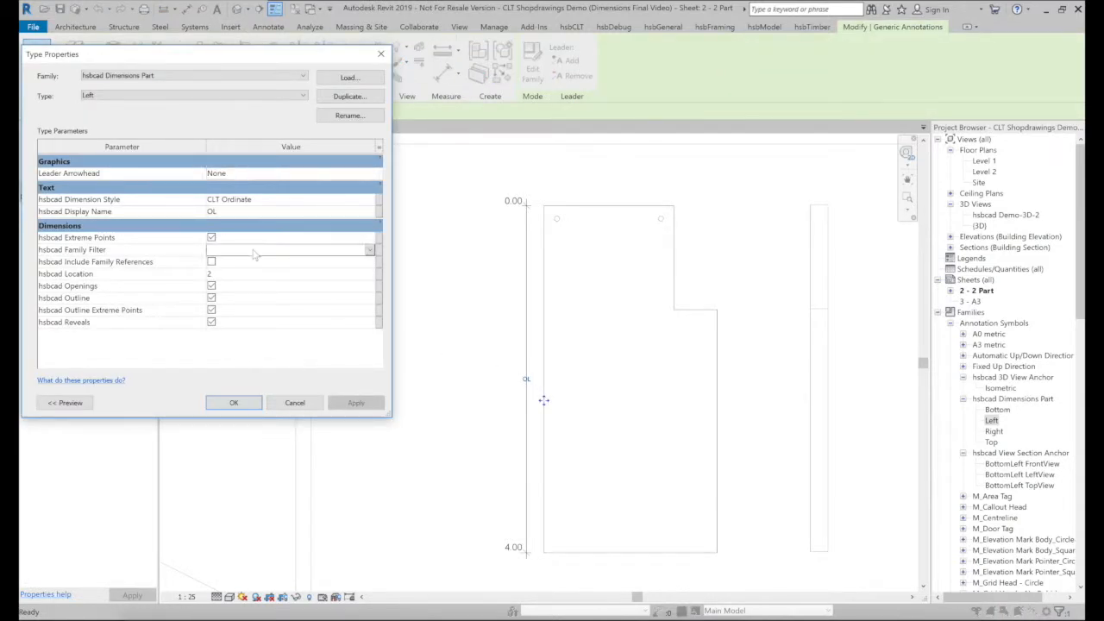
type("hs")
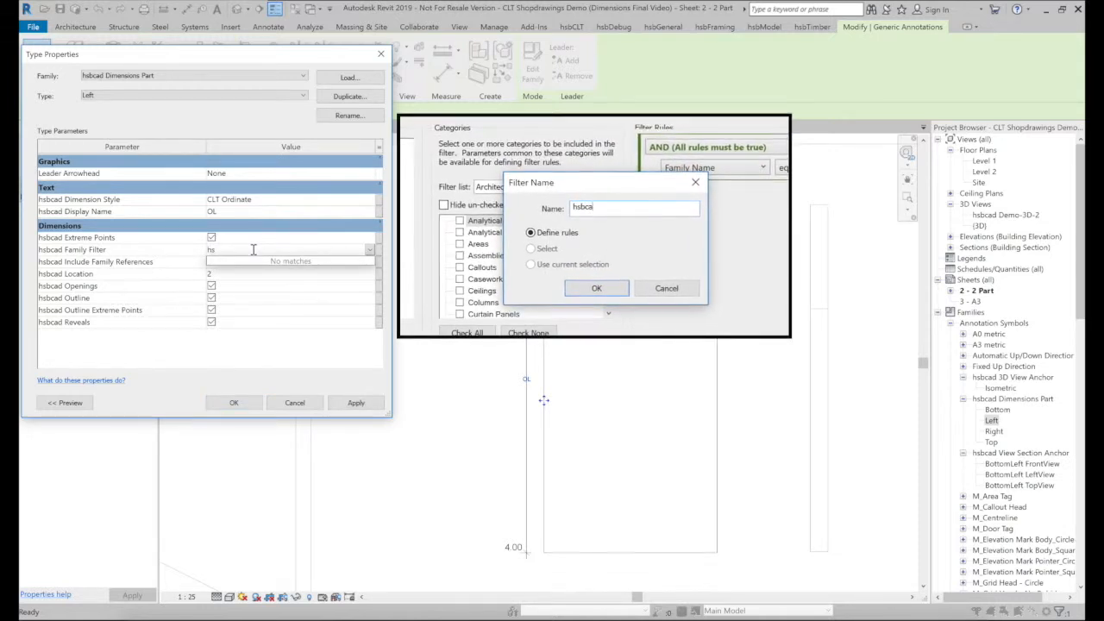
type("bcad Drill")
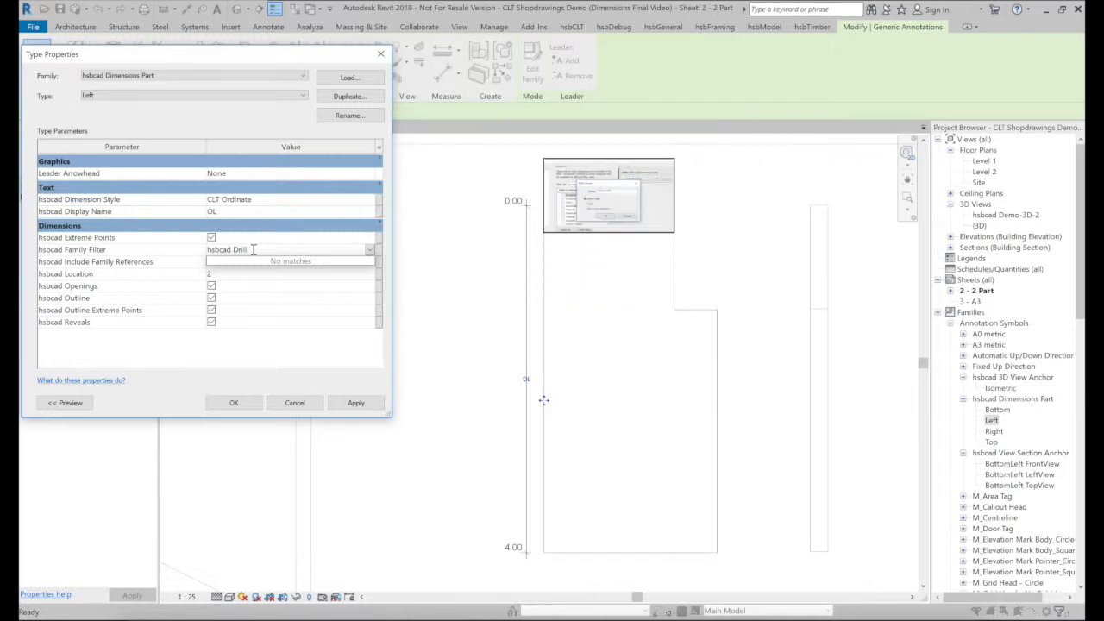
left_click(171, 271)
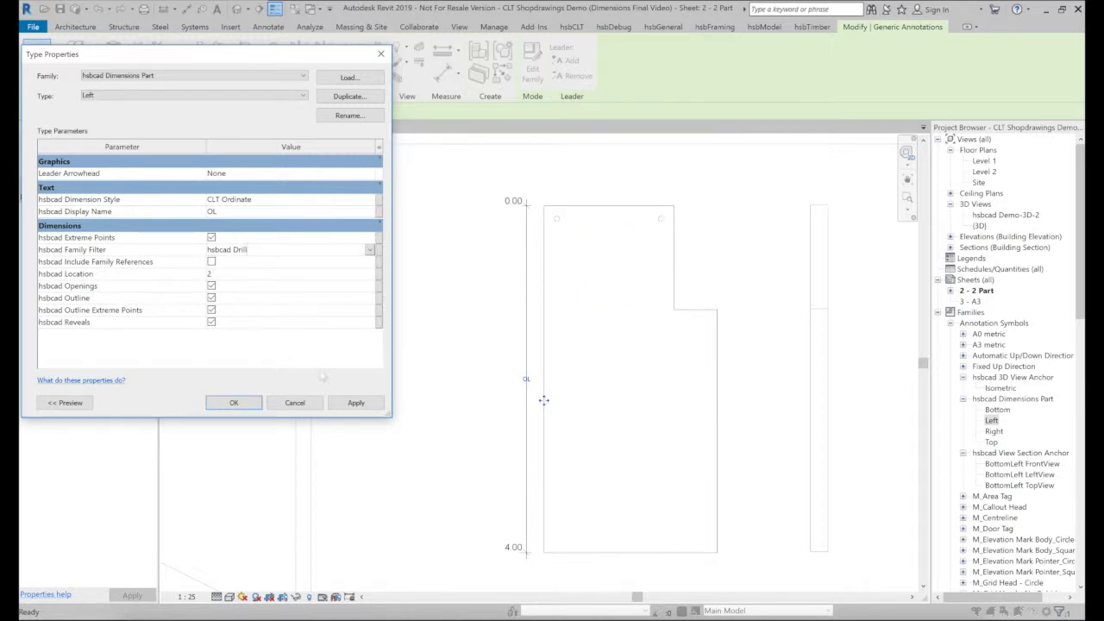
left_click(353, 404)
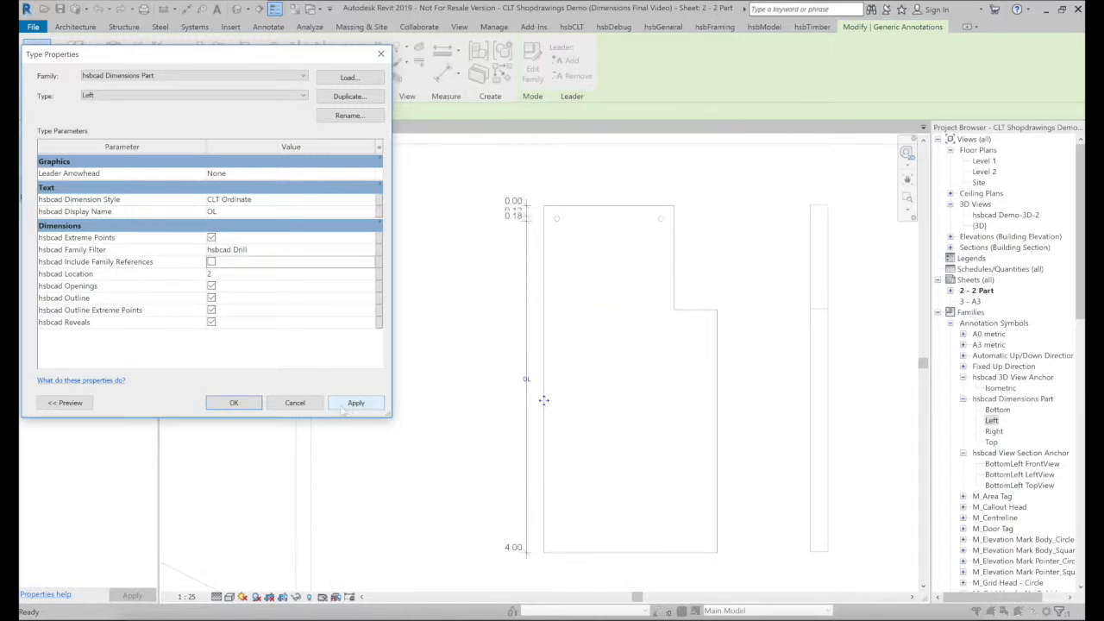
left_click(234, 404)
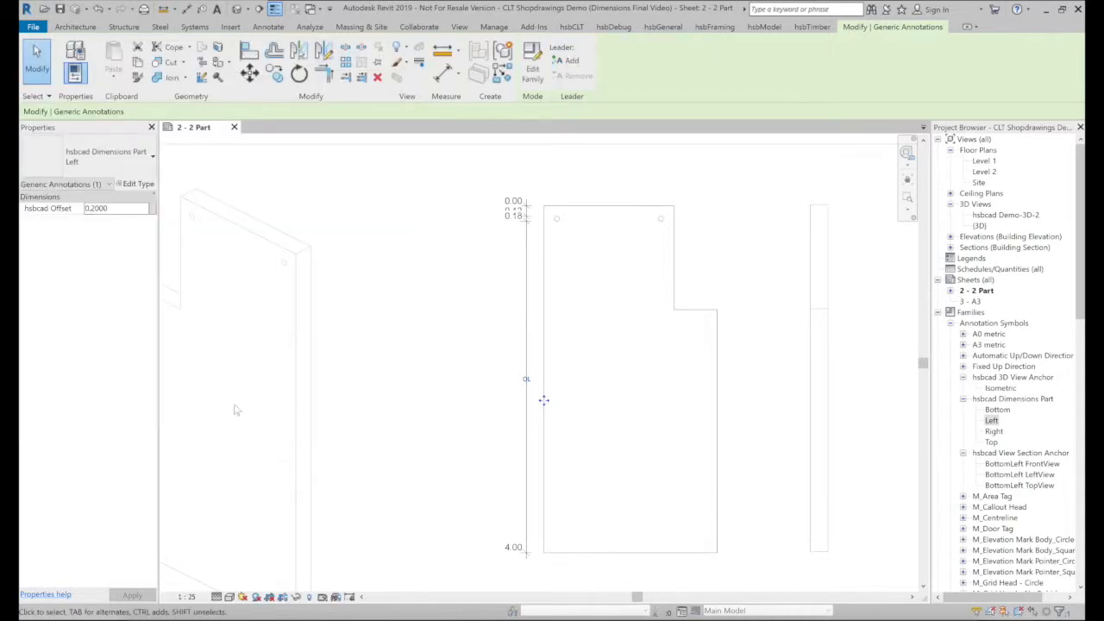
left_click(479, 265)
Set the text size of the CLT Ordinate dimension style to 2 mm
left_click(526, 252)
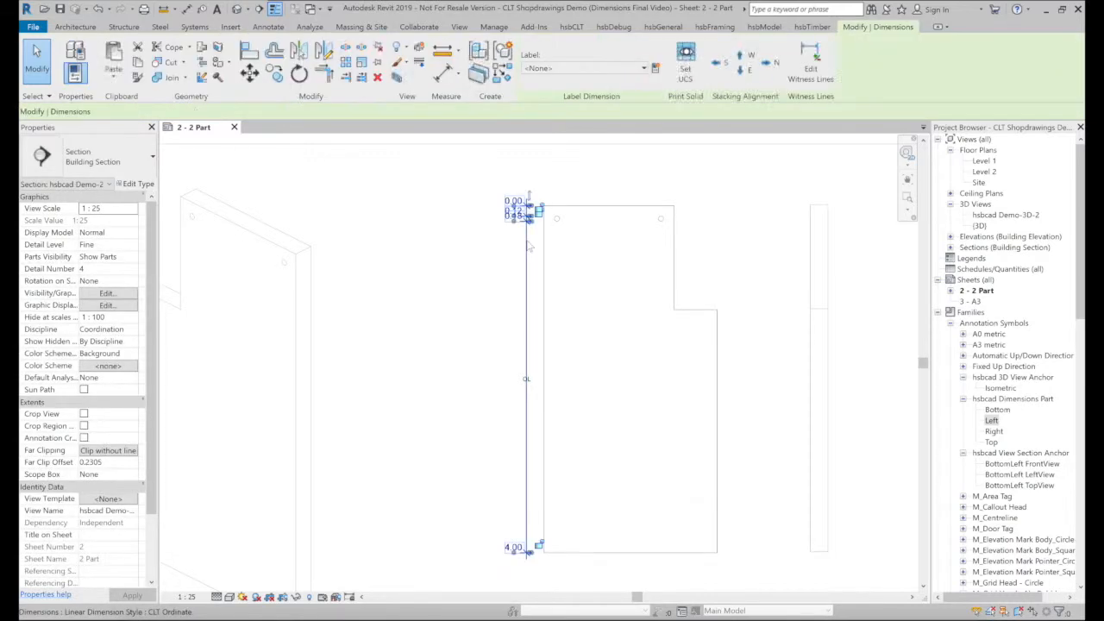
left_click(138, 184)
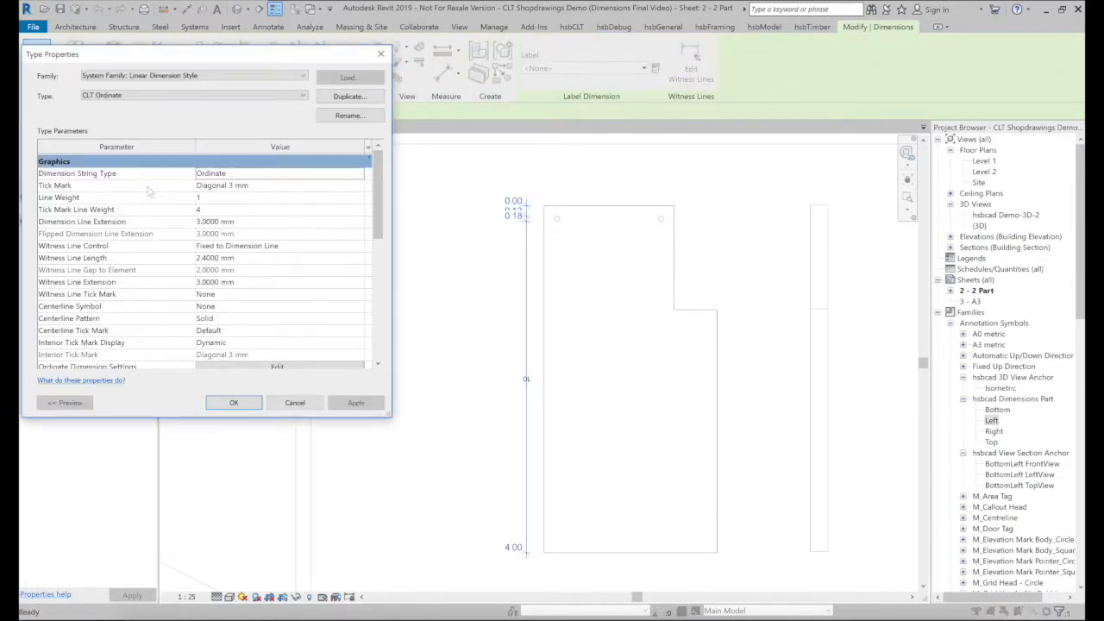
left_click_drag(378, 199, 375, 298)
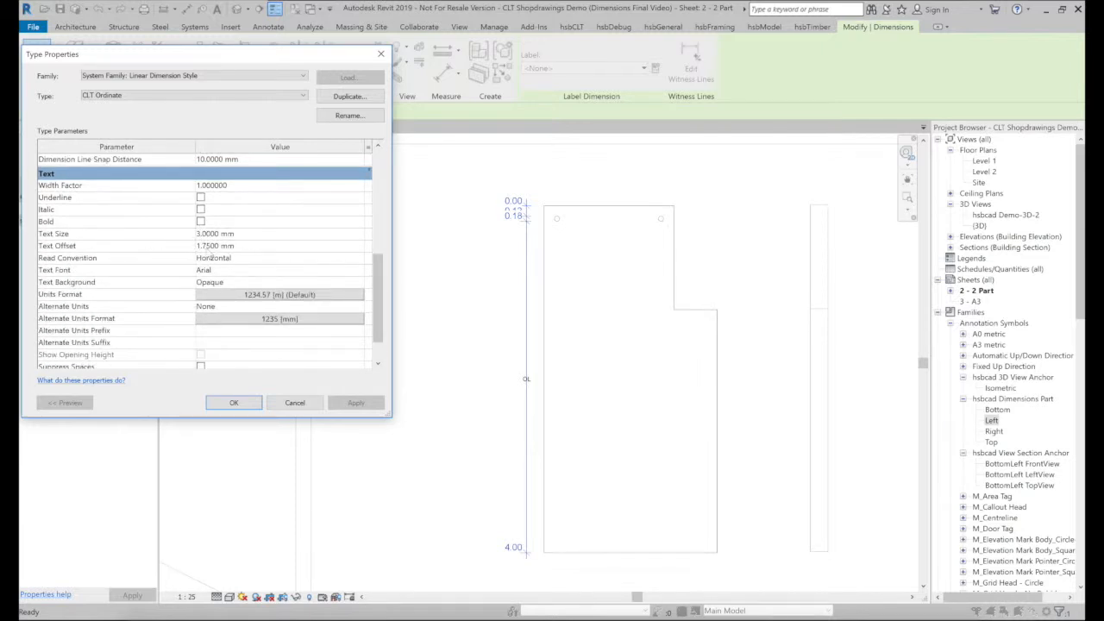
type("2")
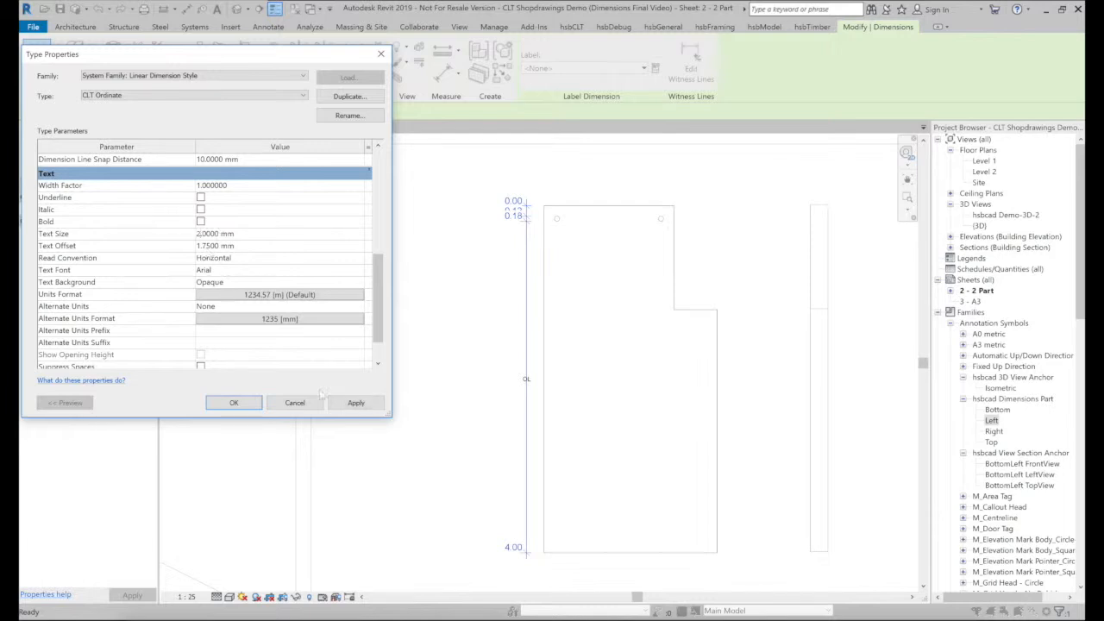
left_click(357, 404)
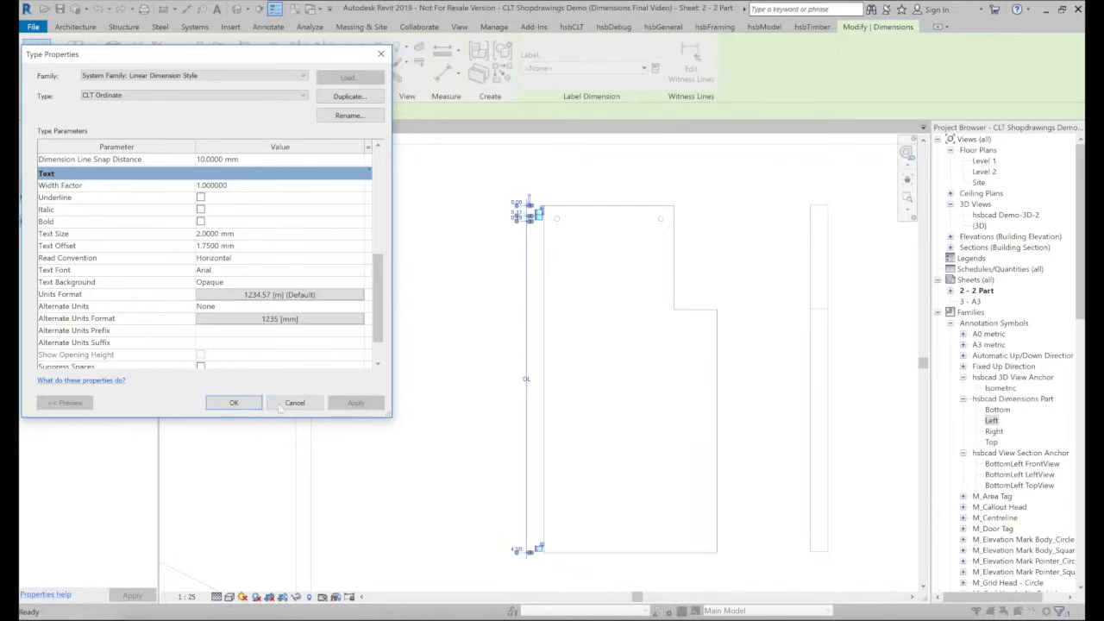
left_click(234, 403)
left_click(436, 331)
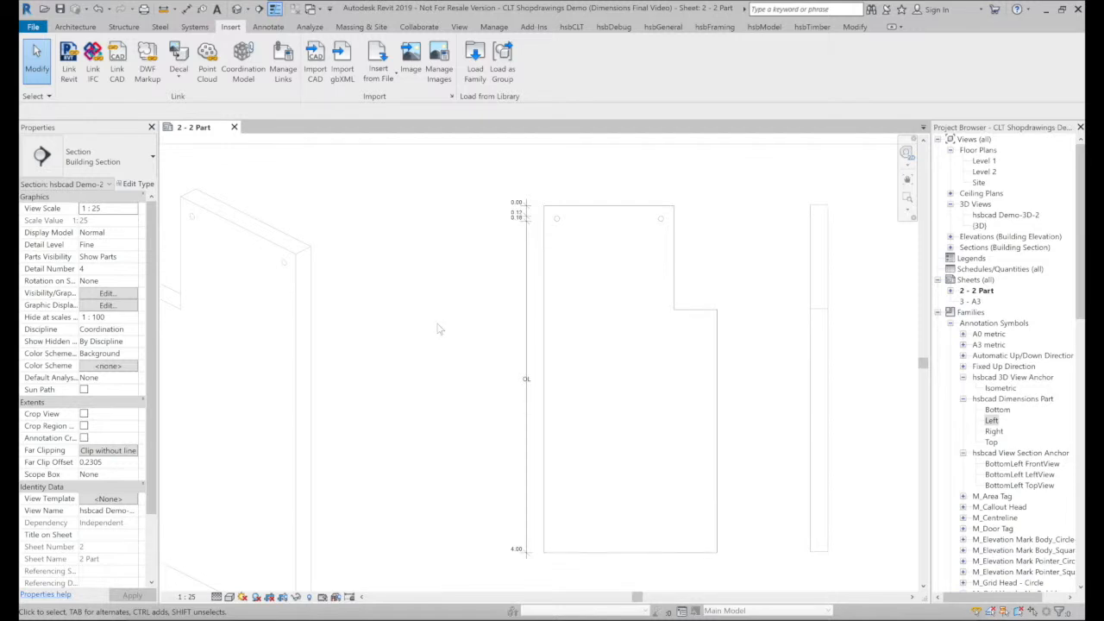
Place a Top hsbcad Dimensions Part annotation above the panel in the front view and link it to the panel
left_click_drag(992, 442, 659, 222)
left_click(618, 186)
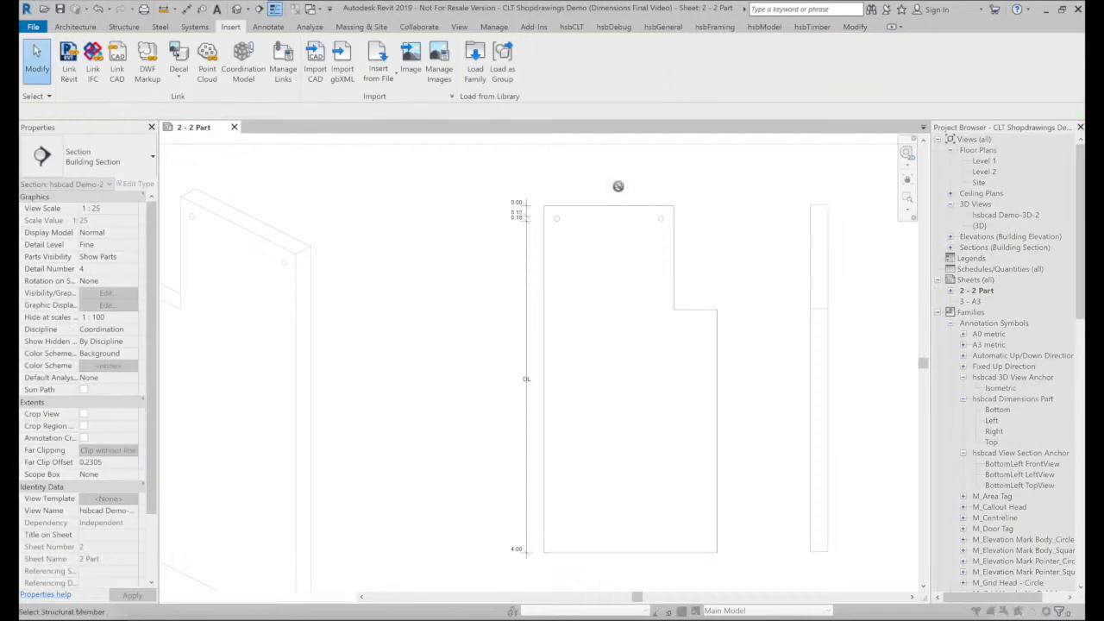
key("c")
key("m")
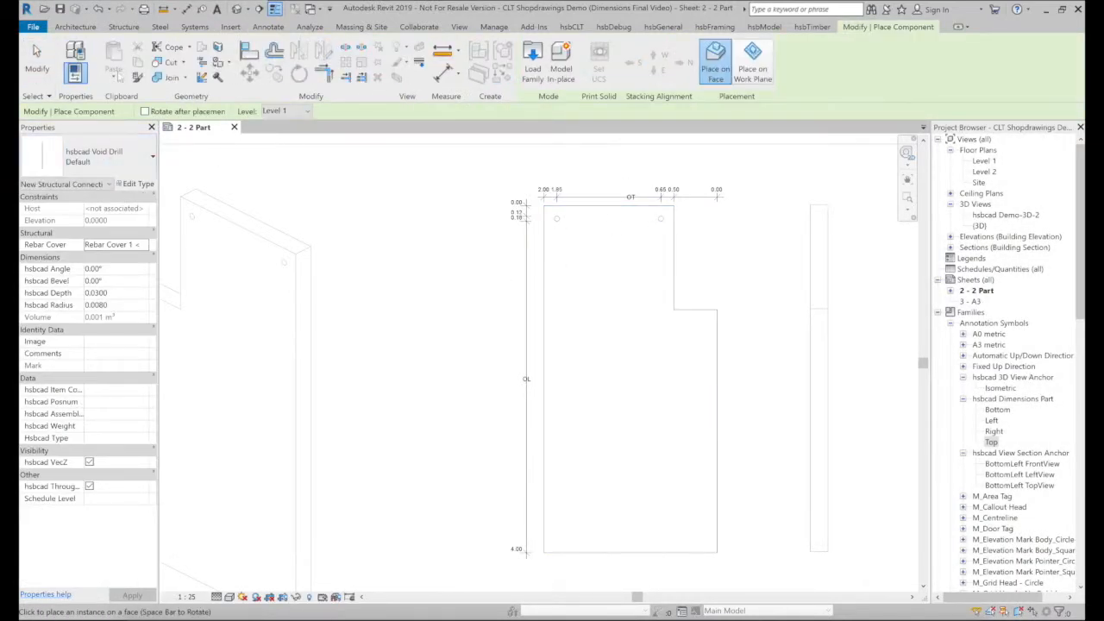
key("Escape")
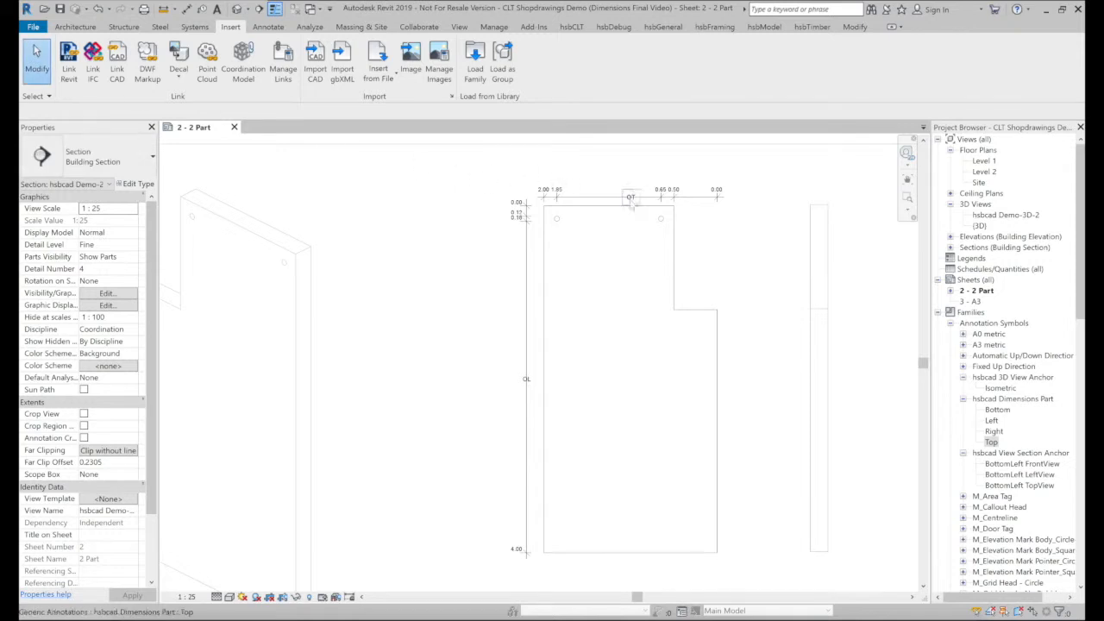
Set the Top annotation type's hsbcad Dimension Style to CLT Ordinate
left_click(631, 198)
left_click(131, 184)
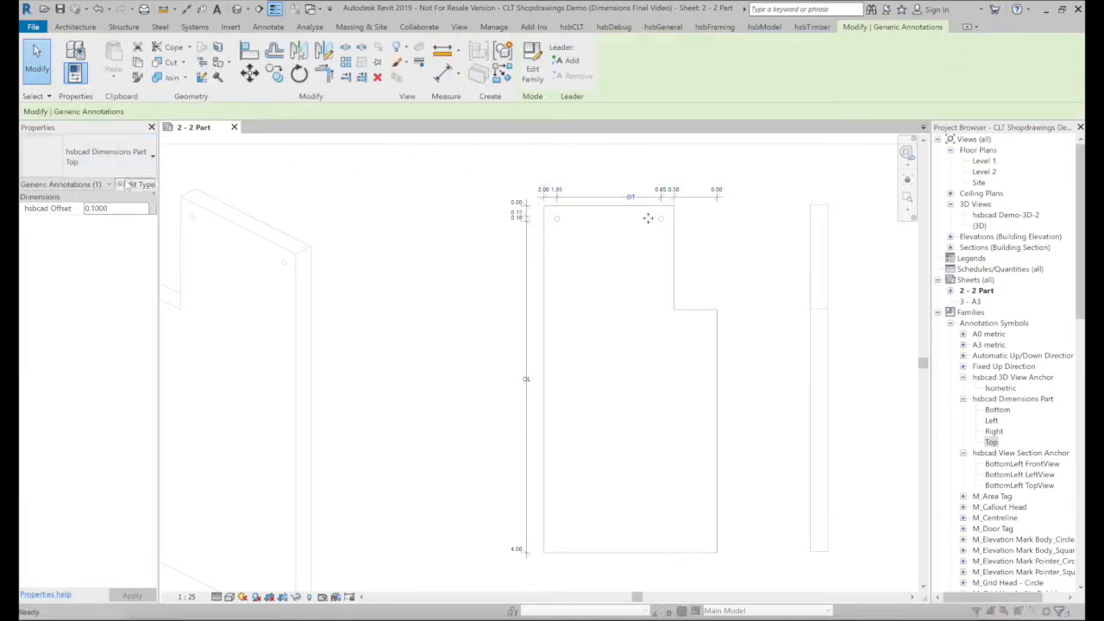
left_click(268, 200)
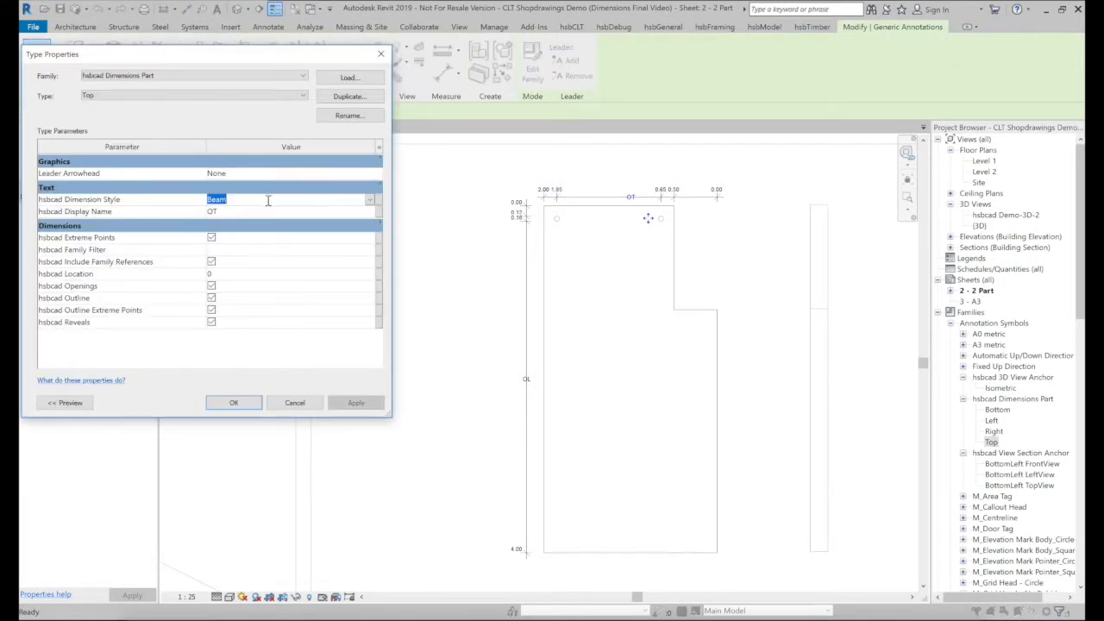
type("CLT Ordinate")
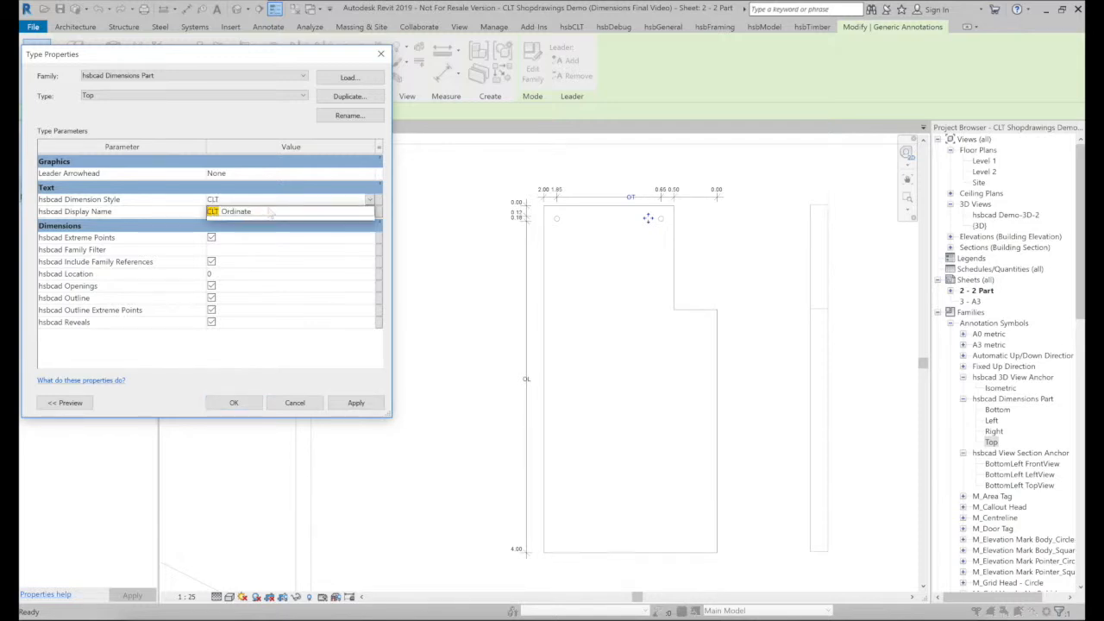
left_click(270, 212)
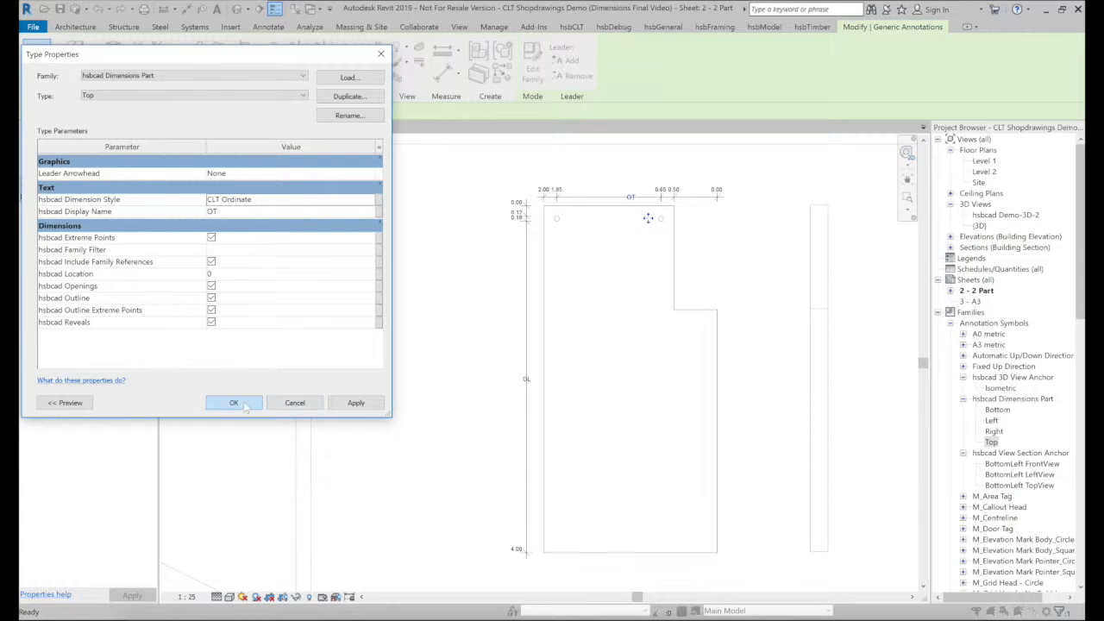
left_click(248, 404)
Increase the hsbcad Offset of the Top annotation above the panel
left_click(98, 208)
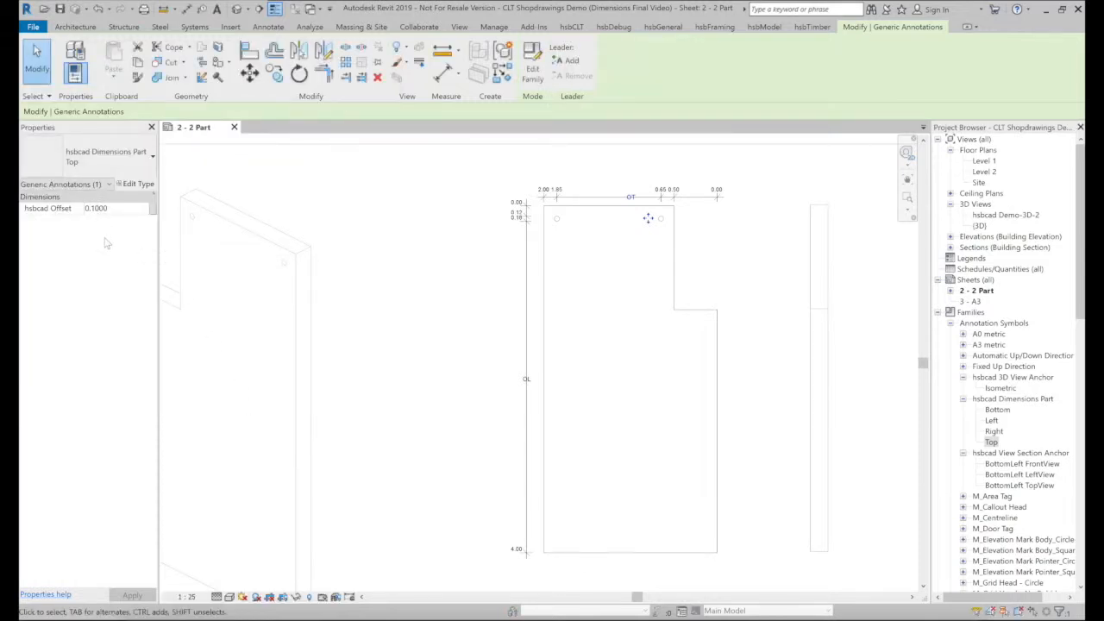
key("BackSpace")
left_click(405, 213)
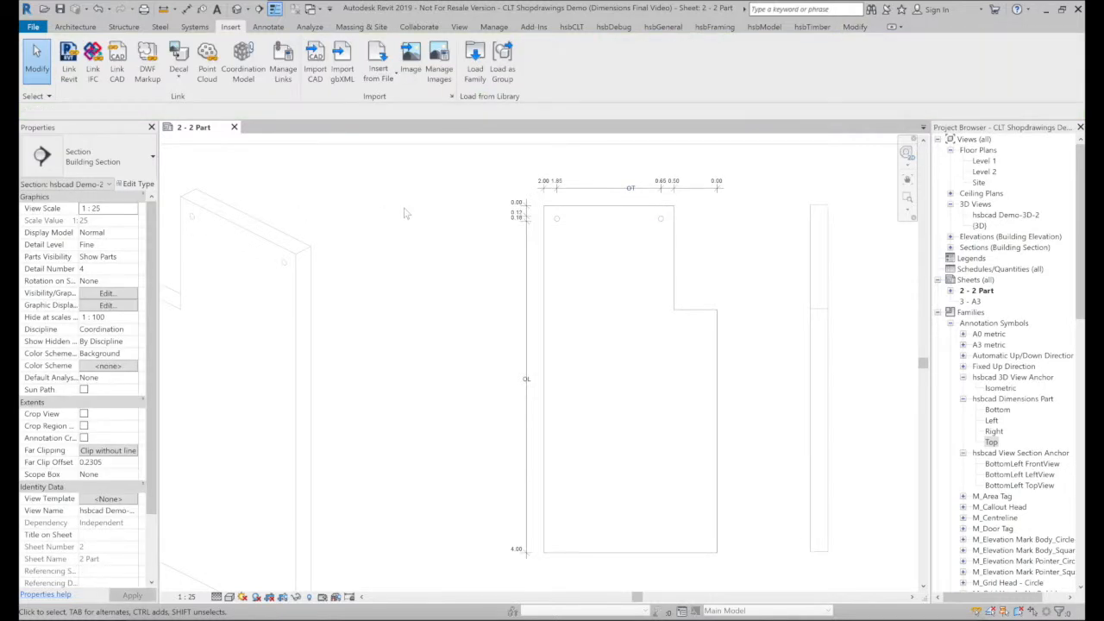
Deactivate the front view and activate the viewport of the narrow horizontal panel view below it
double_click(405, 213)
scroll(406, 213, "down", 3)
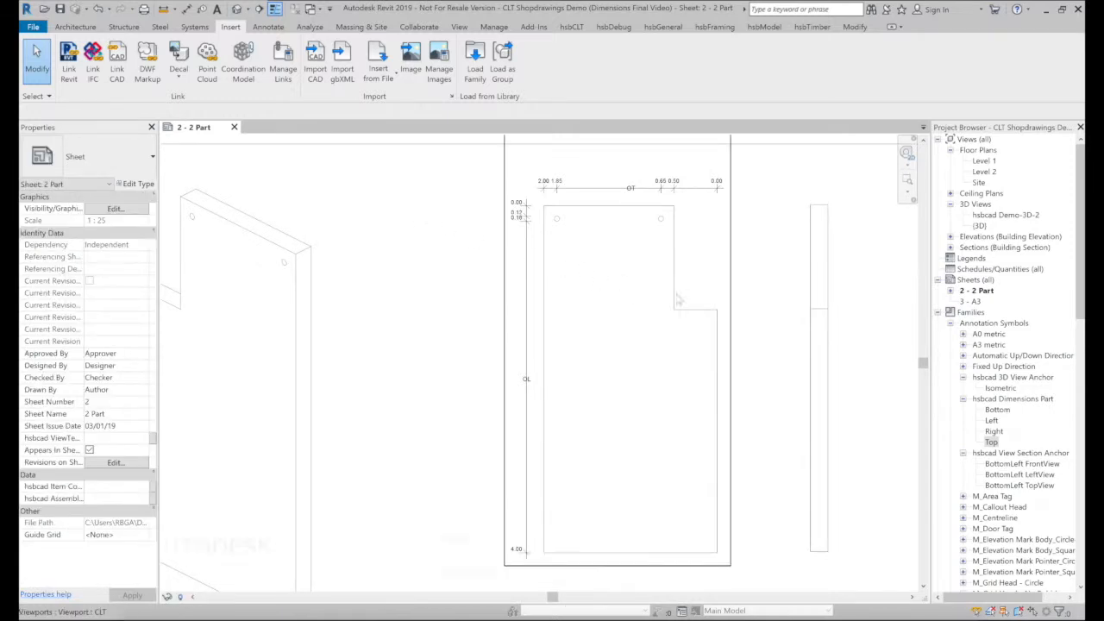
left_click(530, 479)
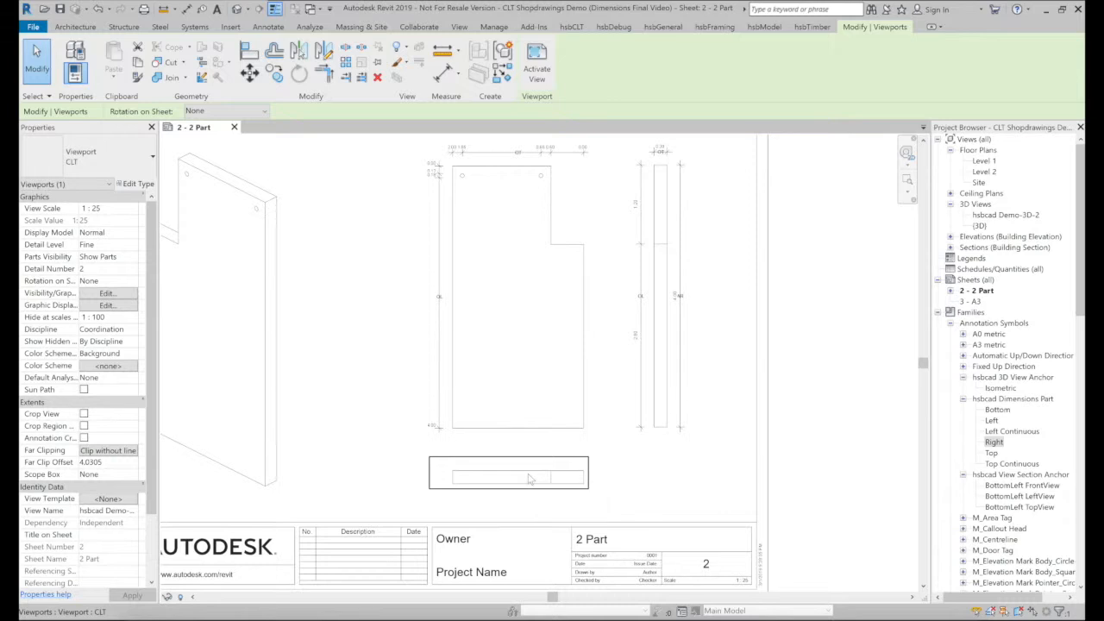
double_click(530, 479)
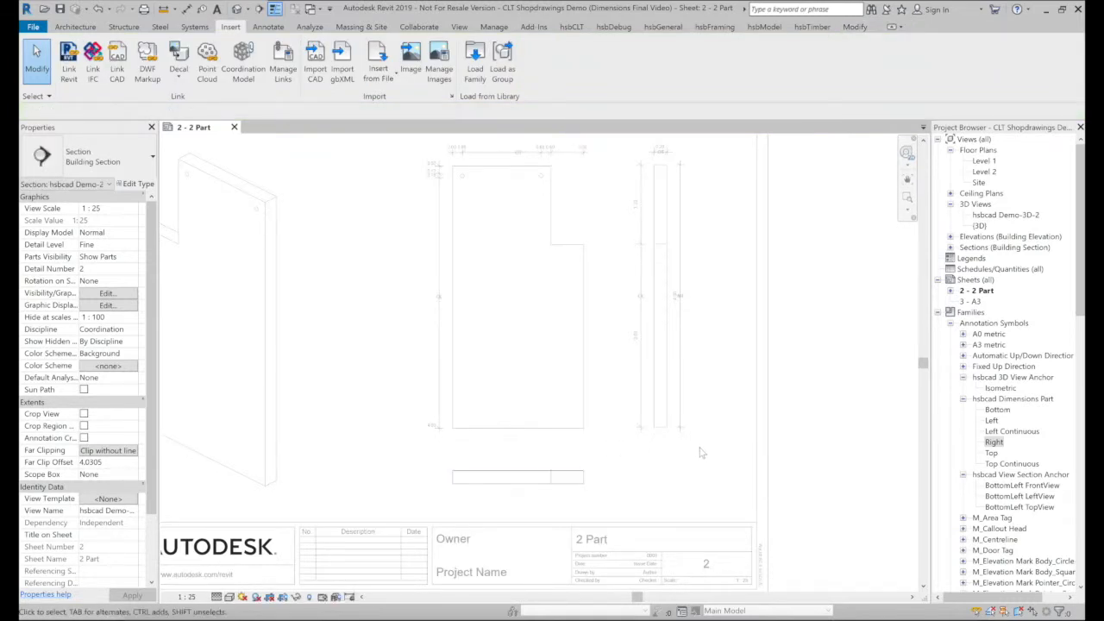
Place a Bottom hsbcad Dimensions Part annotation below the narrow horizontal panel view, link it to the panel and set its hsbcad Offset to 0.2000
left_click(999, 466)
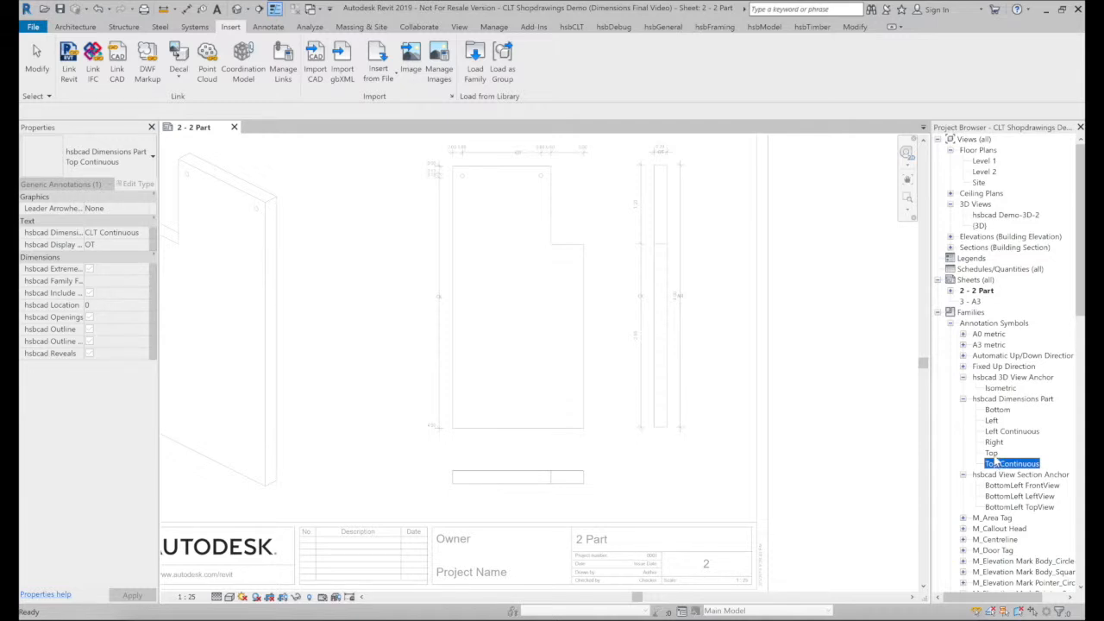
left_click(997, 410)
left_click_drag(933, 440, 526, 500)
left_click(526, 500)
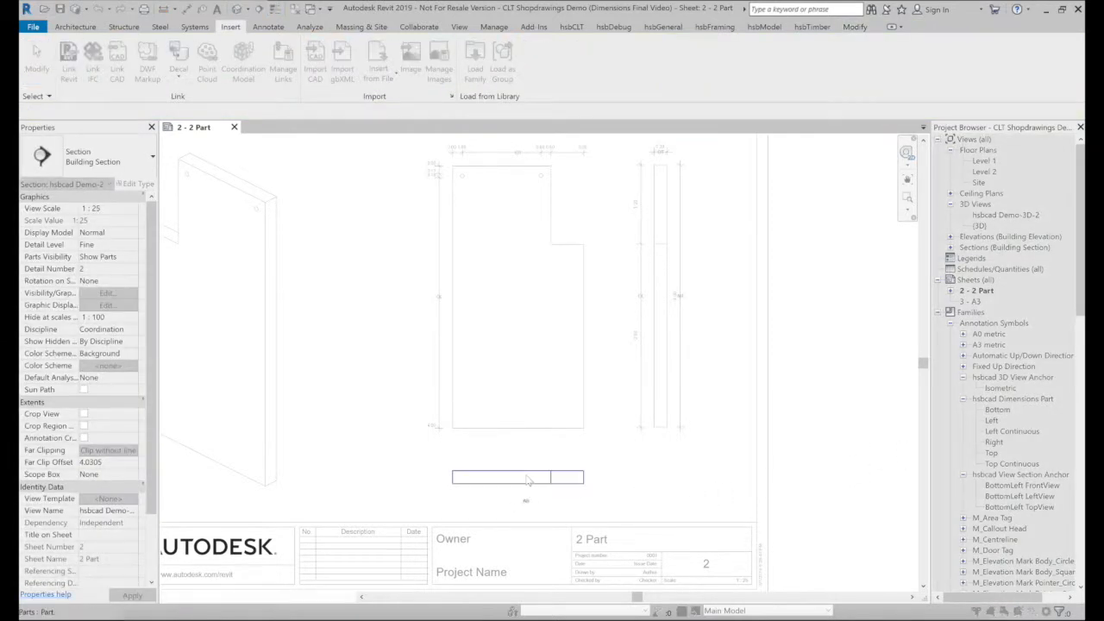
left_click(525, 474)
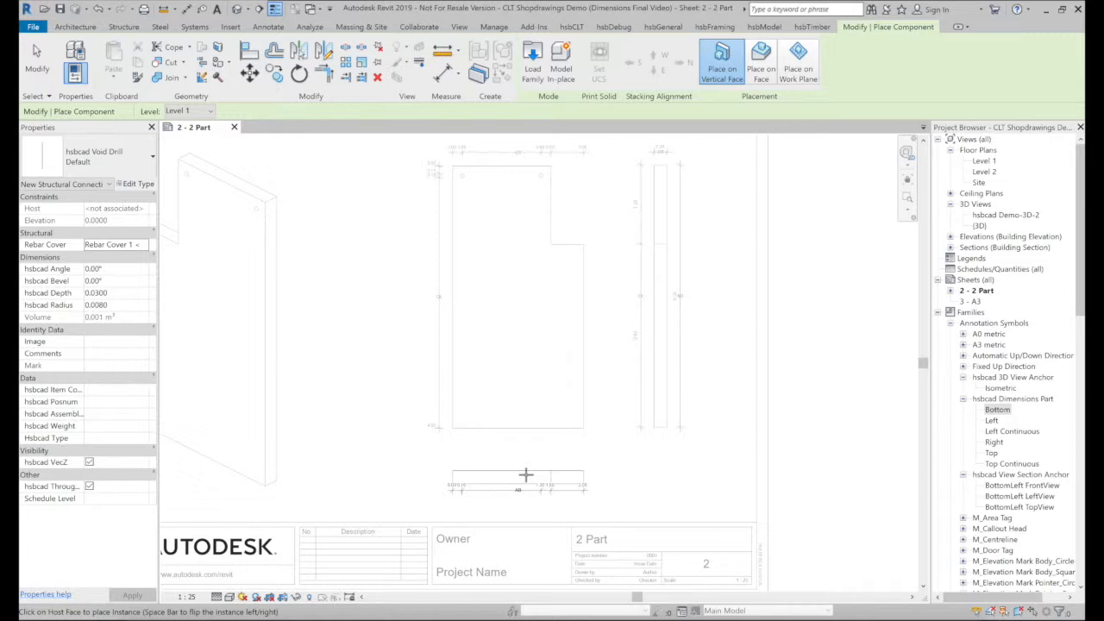
key("Escape")
key("Escape")
left_click(524, 500)
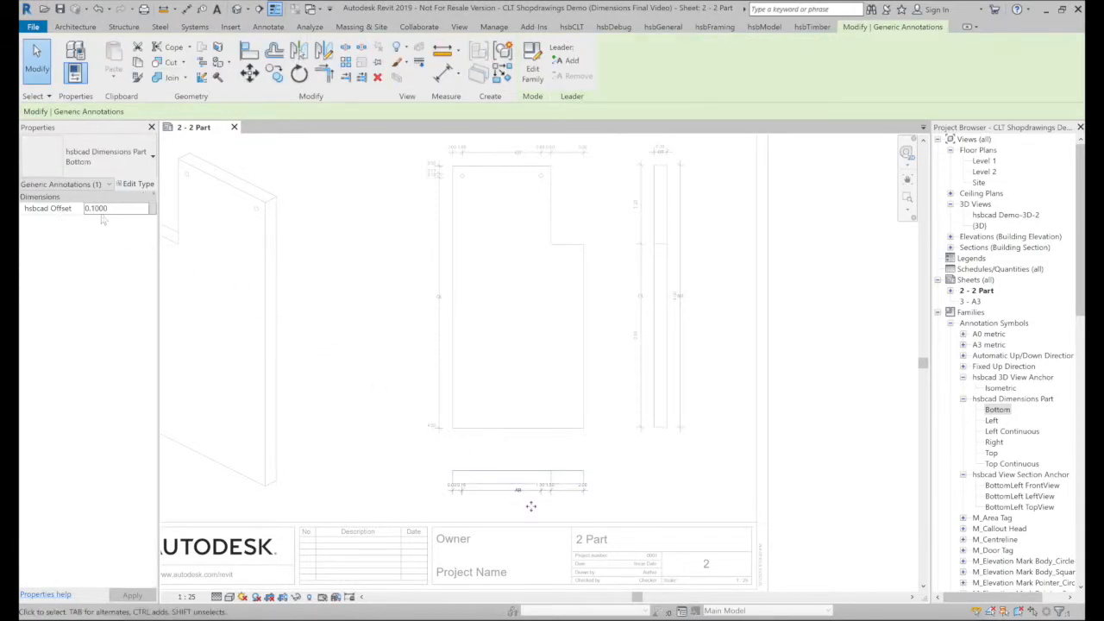
type("0.2000")
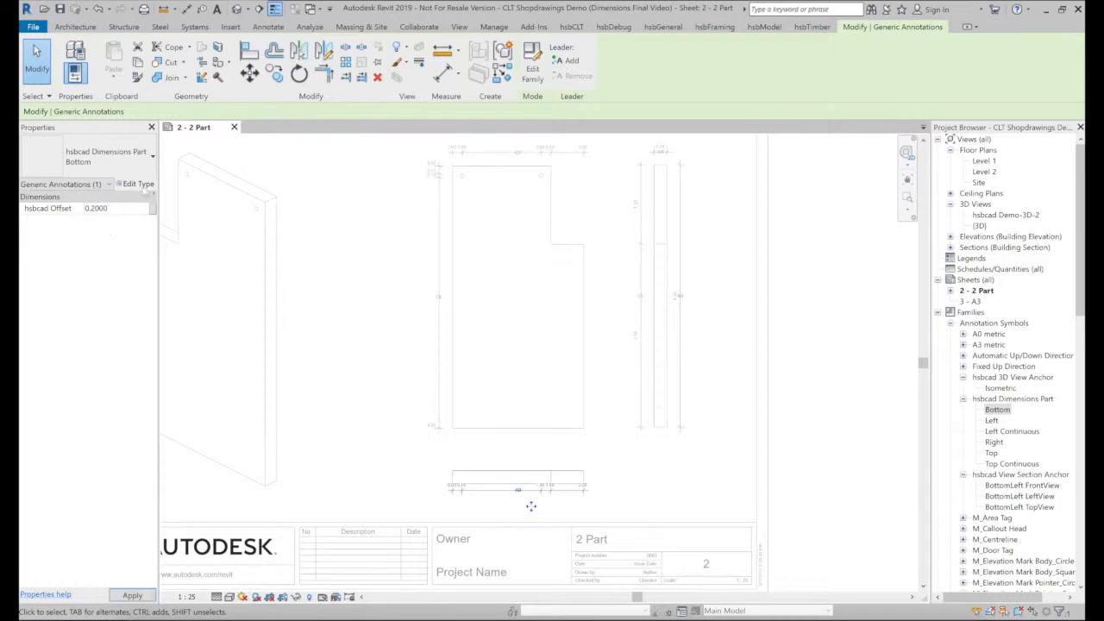
Set the Bottom annotation type's hsbcad Dimension Style to CLT Continuous
left_click(140, 185)
left_click(247, 199)
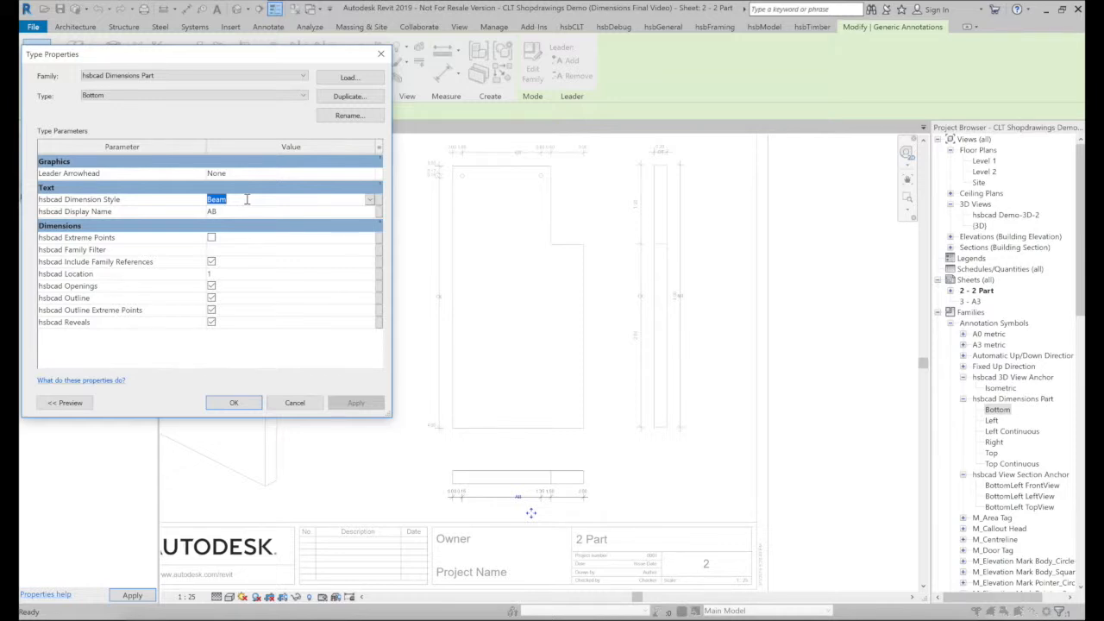
type("CLT")
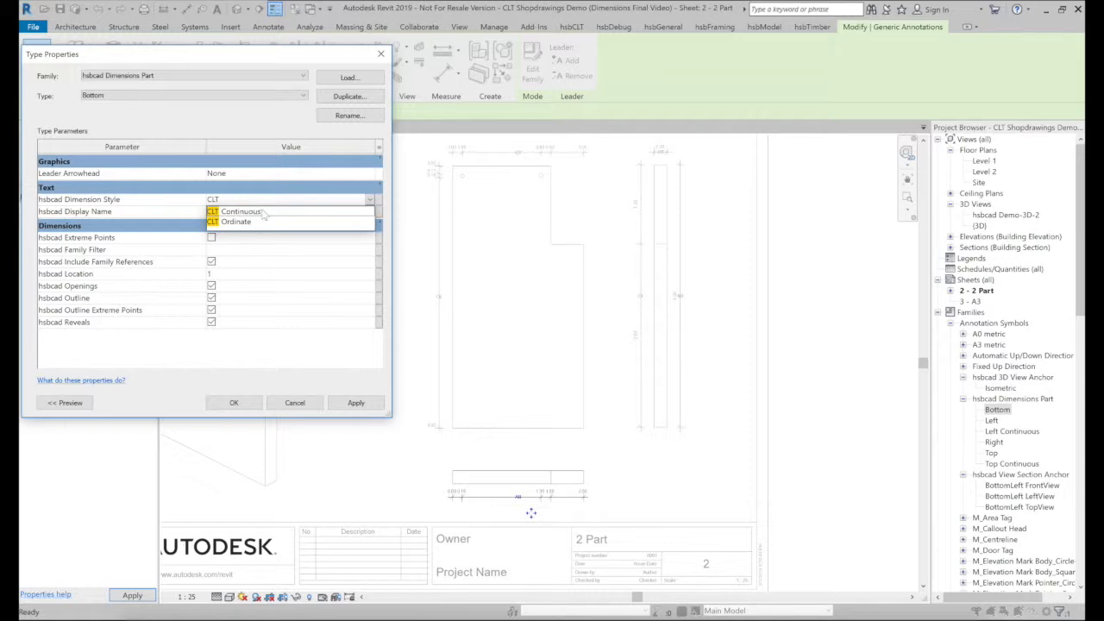
left_click(250, 211)
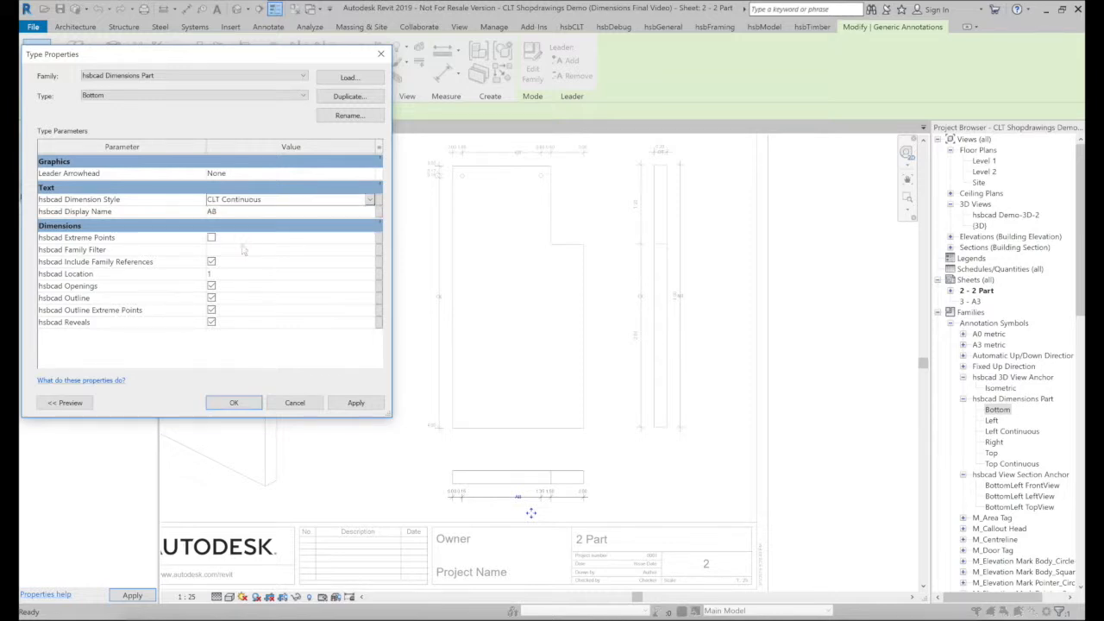
Turn off hsbcad Include Family References, hsbcad Openings and hsbcad Outline for the Bottom annotation type
left_click(211, 261)
left_click(212, 285)
left_click(211, 297)
left_click(354, 402)
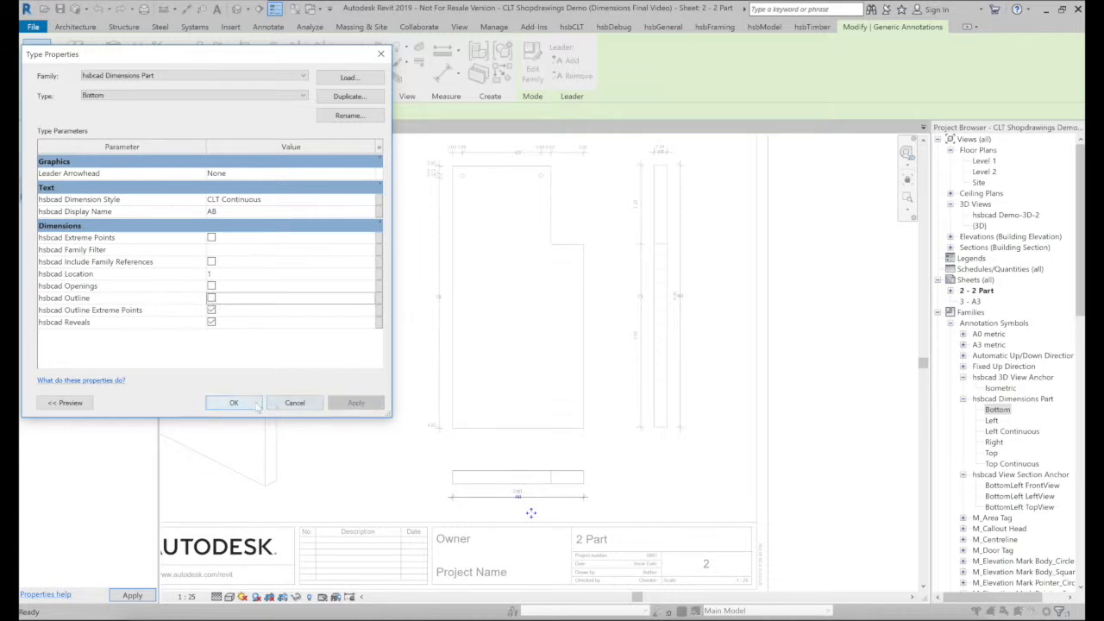
left_click(234, 403)
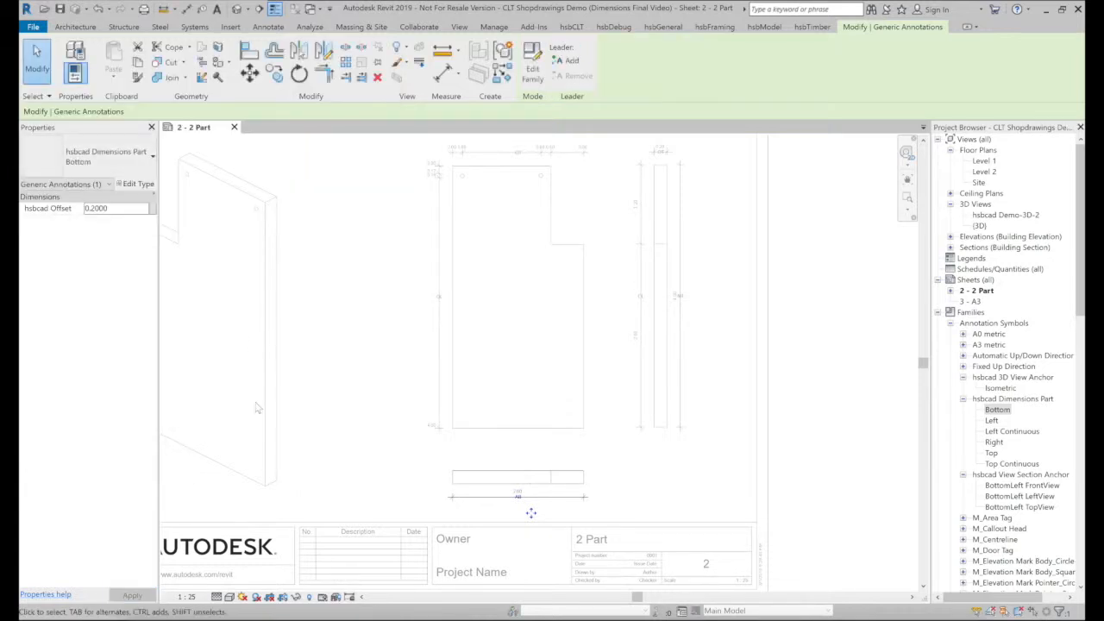
key("Escape")
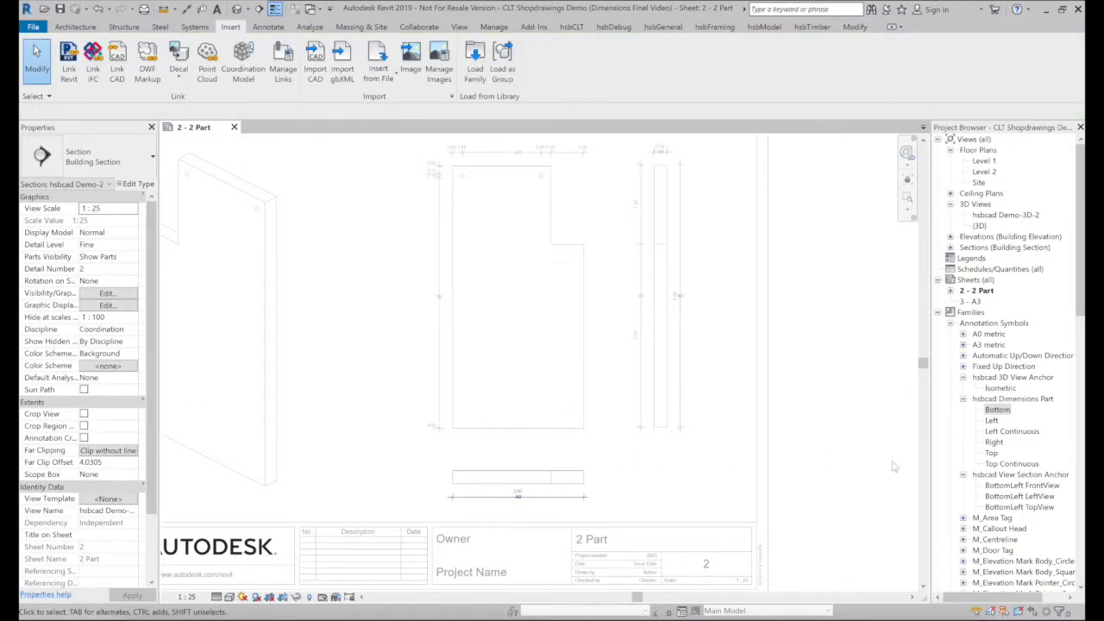
Place a Top Continuous hsbcad Dimensions Part annotation above the narrow horizontal panel view and link it to the panel
left_click_drag(1041, 464, 530, 446)
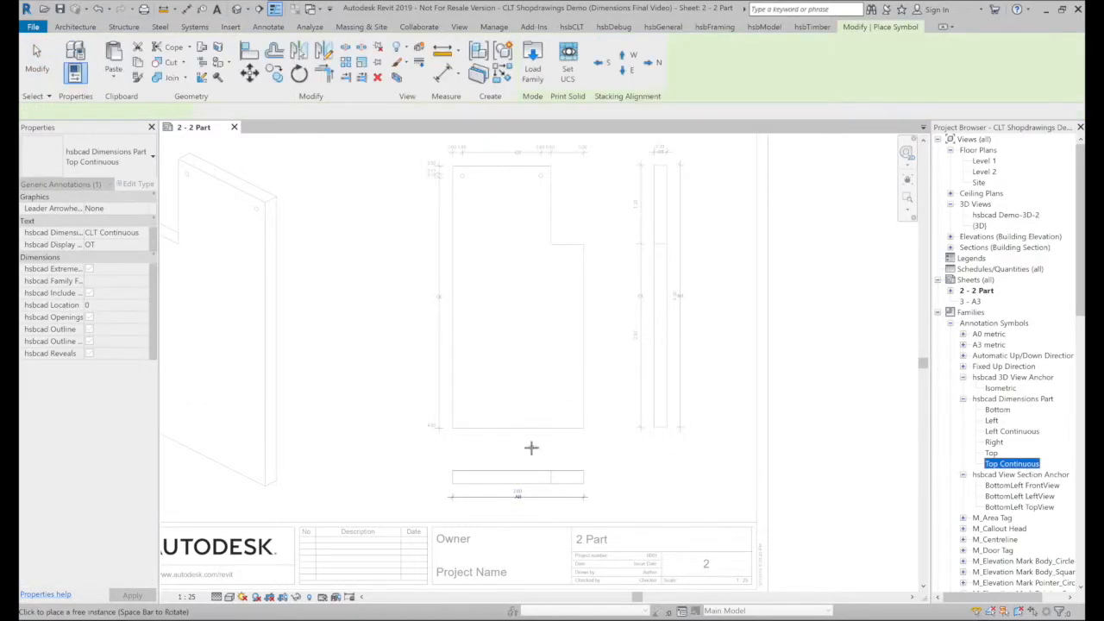
left_click(528, 449)
key("Escape")
key("Escape")
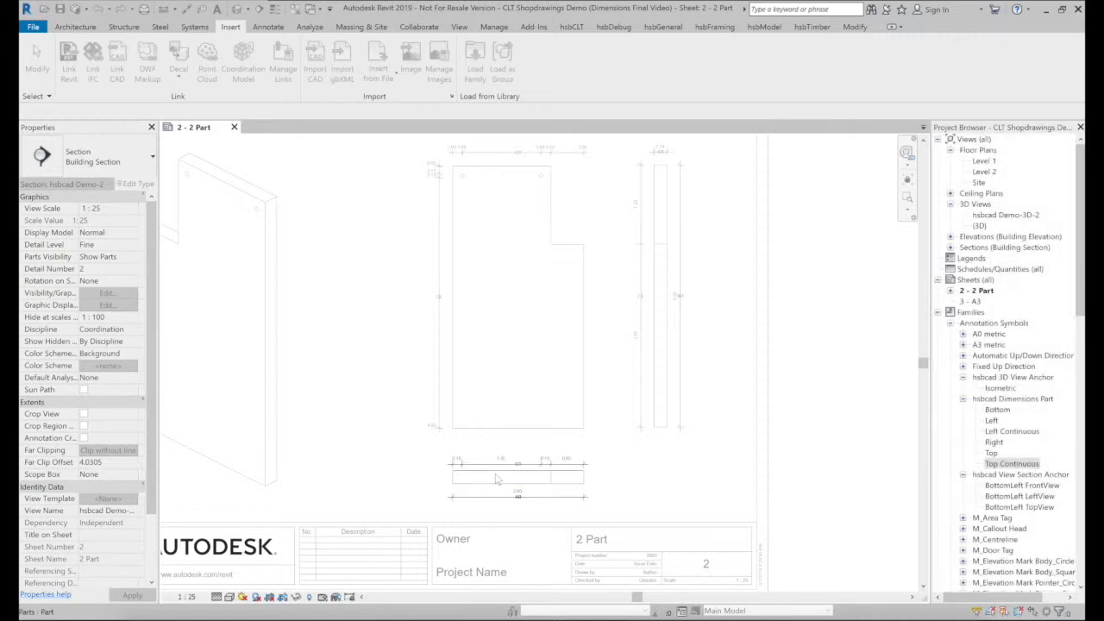
key("c")
key("m")
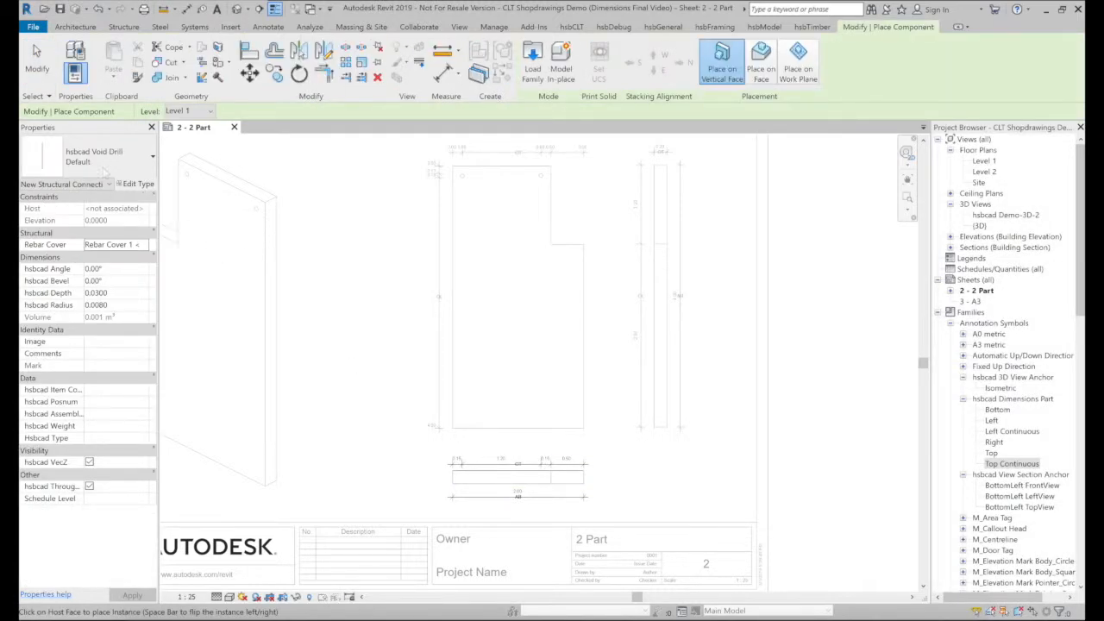
key("Escape")
key("Escape")
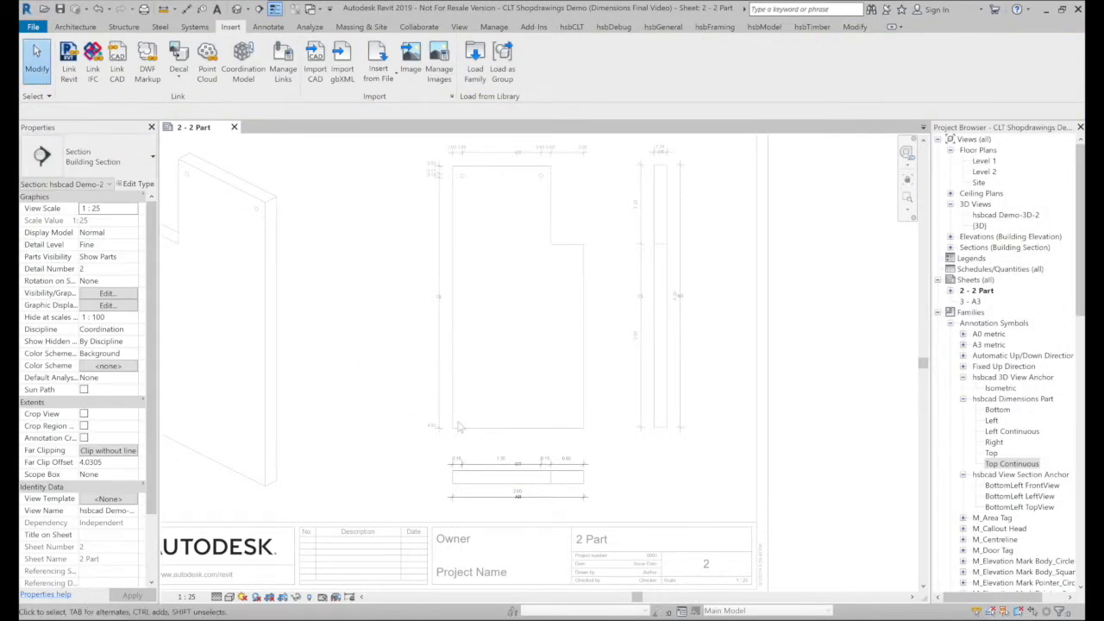
Set the hsbcad Offset of the Top Continuous annotation above the narrow horizontal panel view to 0.2000
left_click(518, 466)
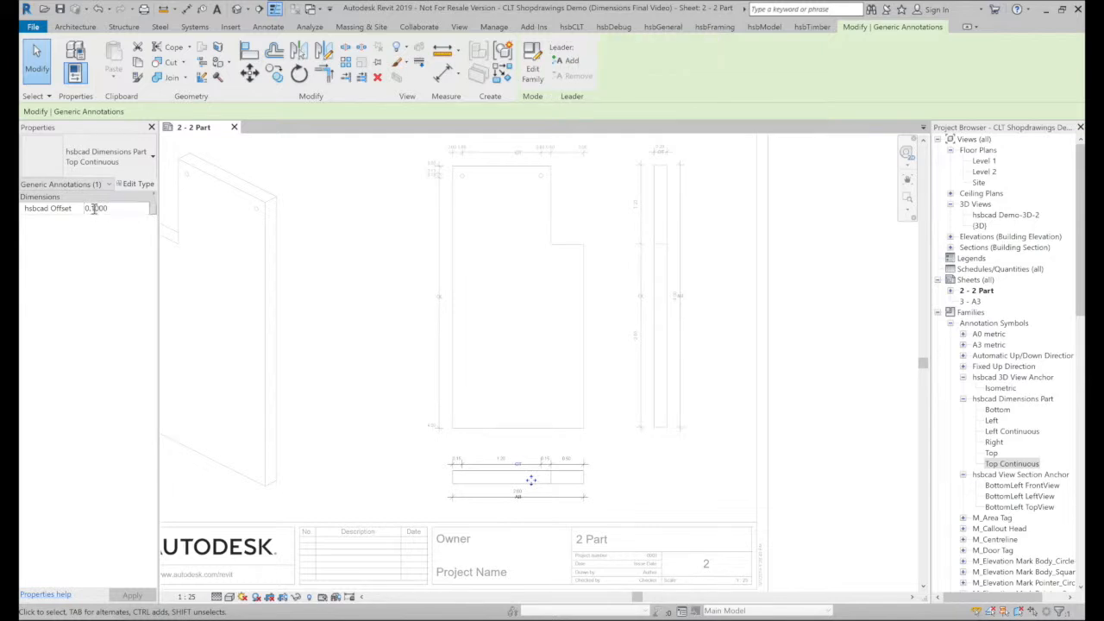
type("5")
Duplicate the annotation's type as Top Continuous Copy with hsbcad Include Family References turned off, and deactivate the viewport
left_click(137, 184)
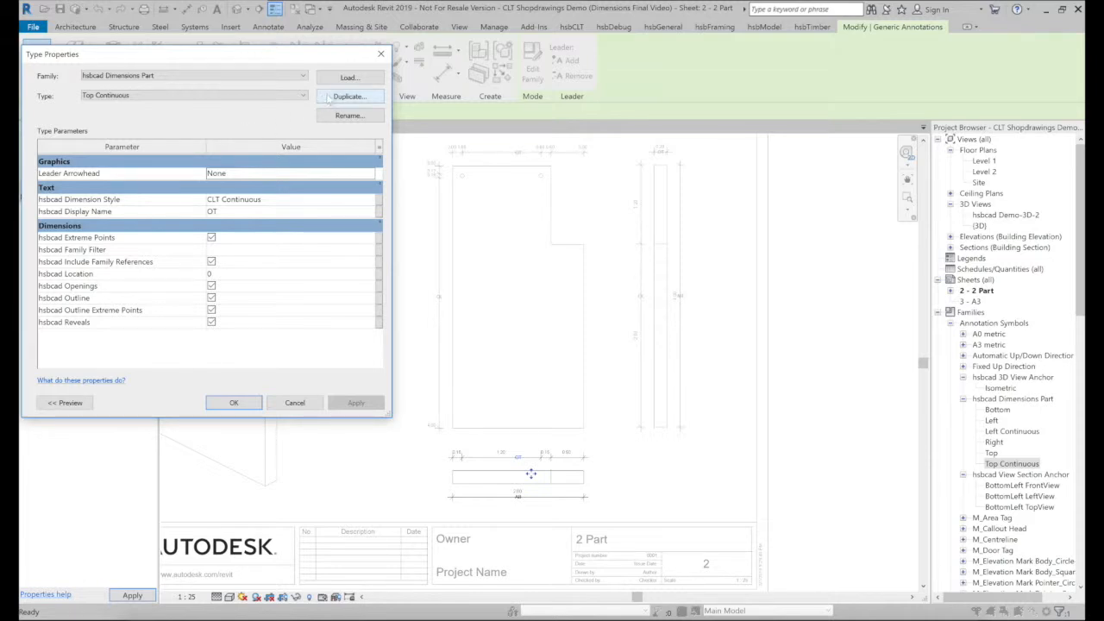
left_click(329, 97)
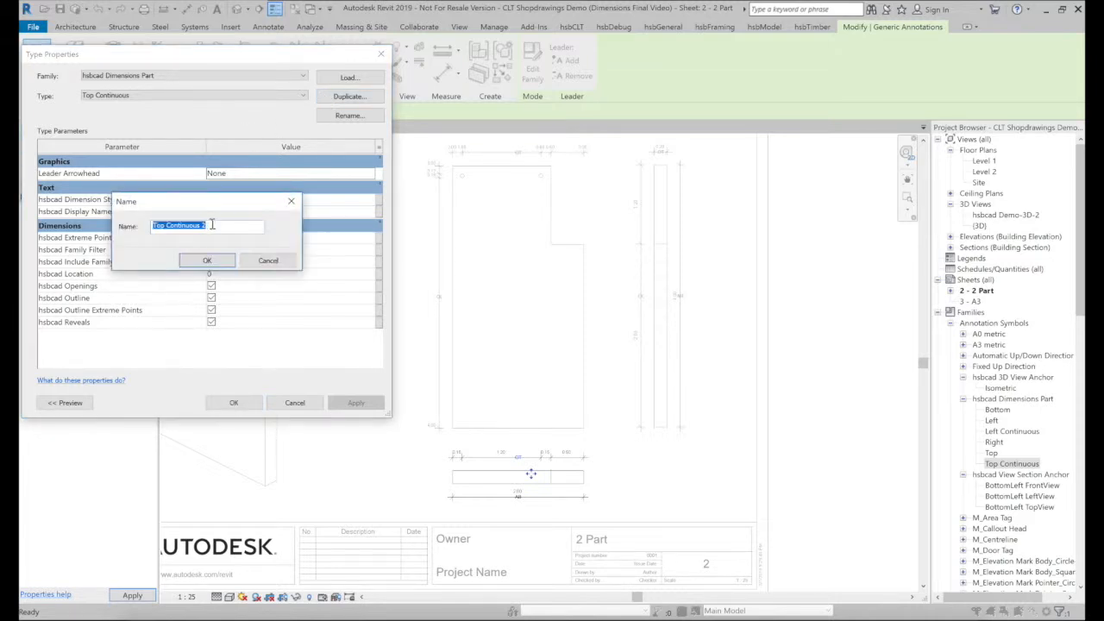
left_click(212, 225)
left_click(207, 260)
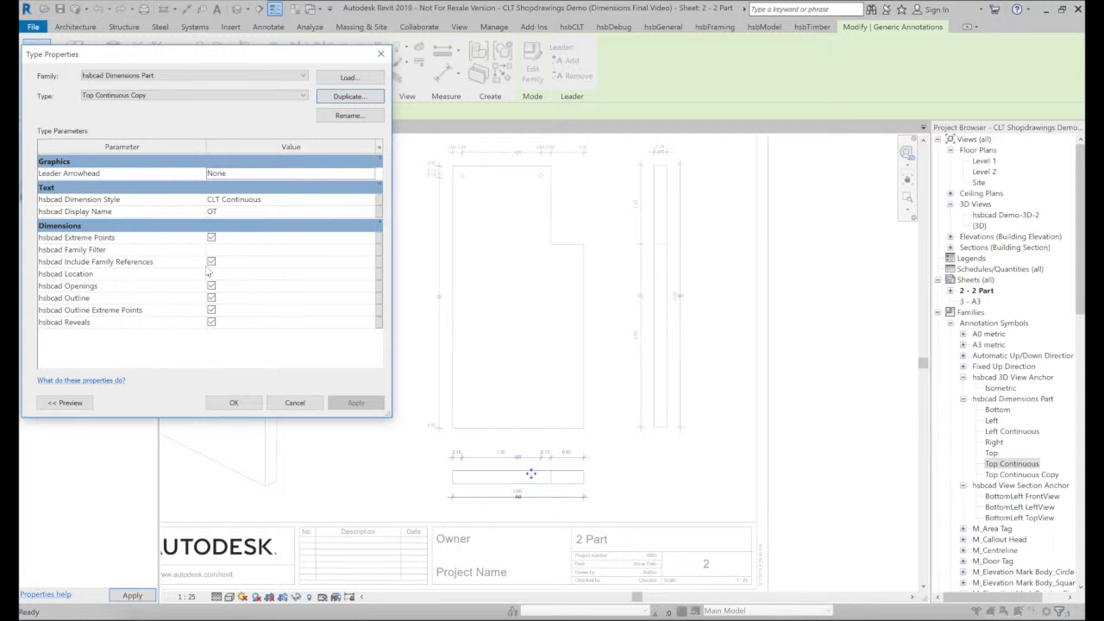
left_click(212, 261)
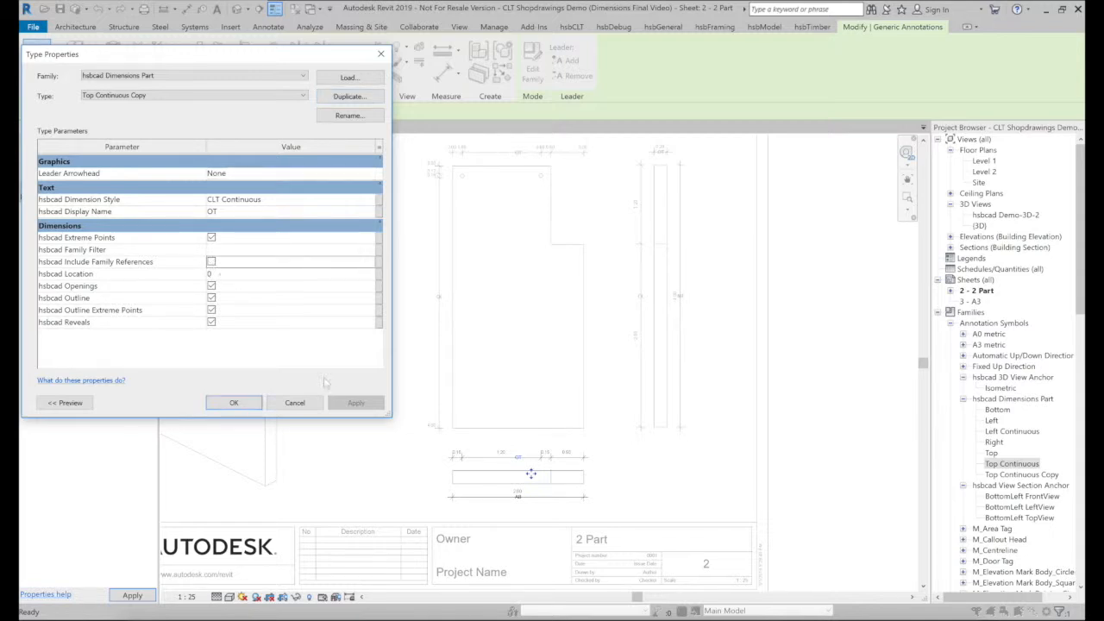
left_click(234, 403)
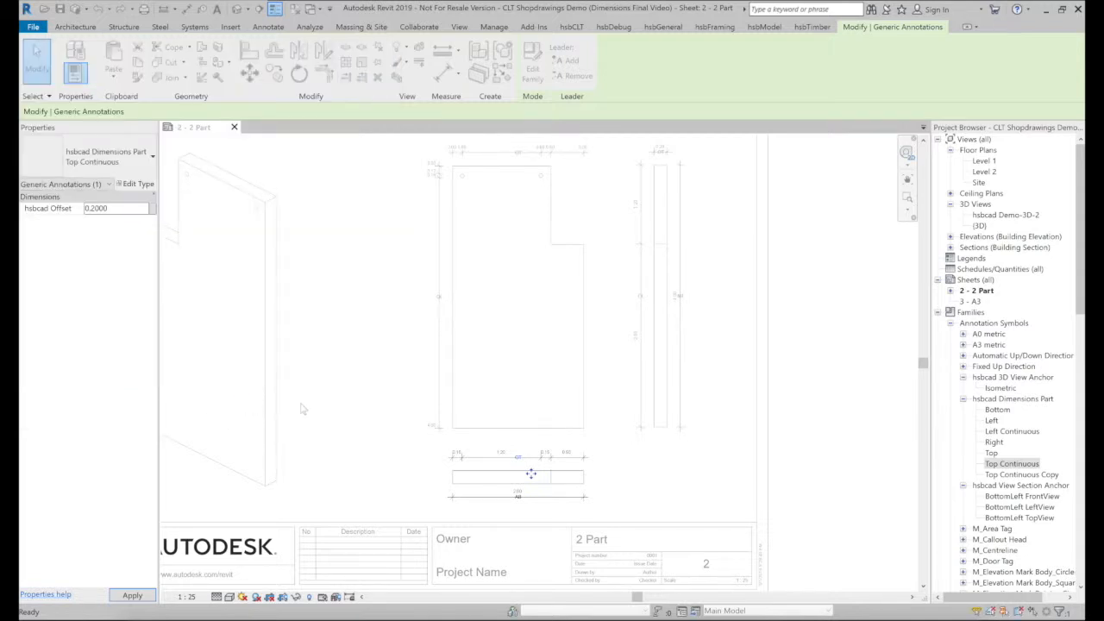
left_click(364, 419)
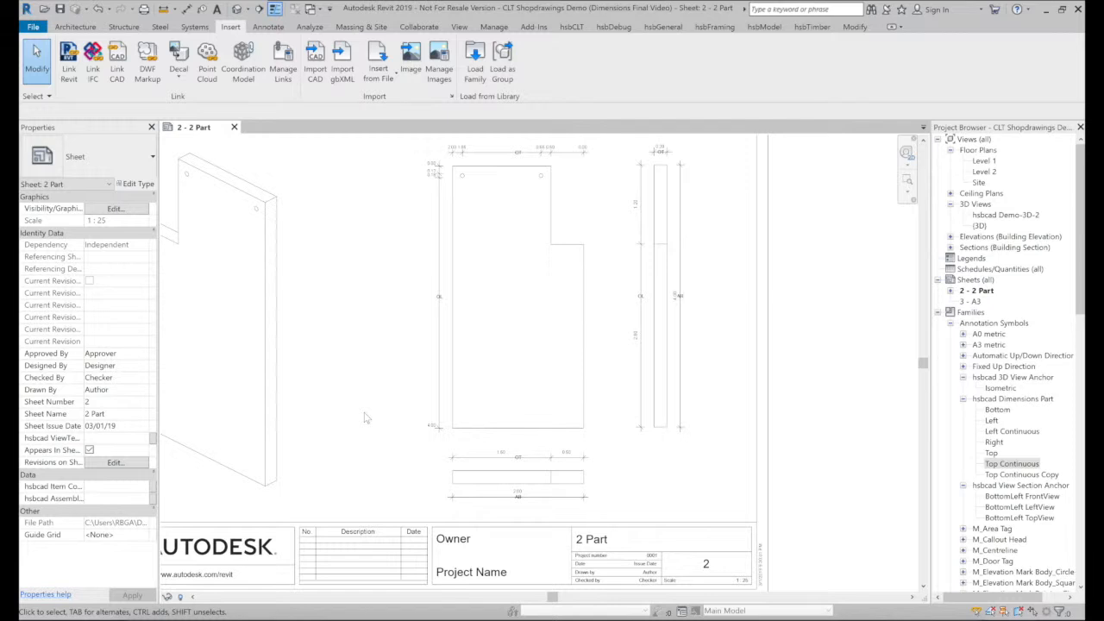
Copy the generic annotation anchors, without the viewport, from sheet 2 - 2 Part and paste them at the same position on sheet 3 - A3
key("z")
key("f")
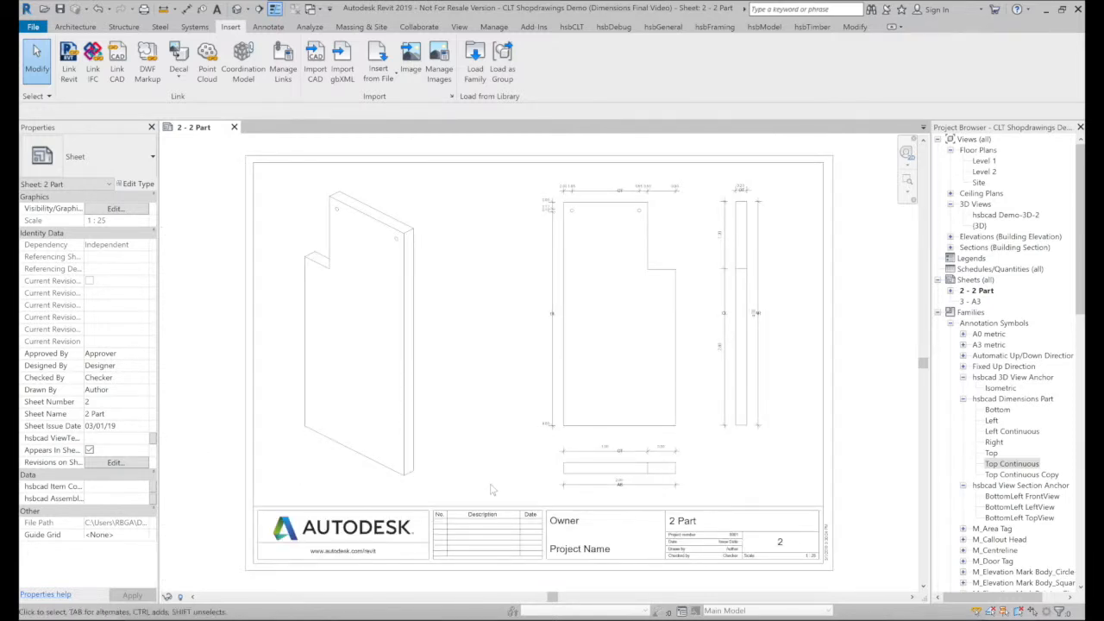
left_click_drag(492, 490, 784, 411)
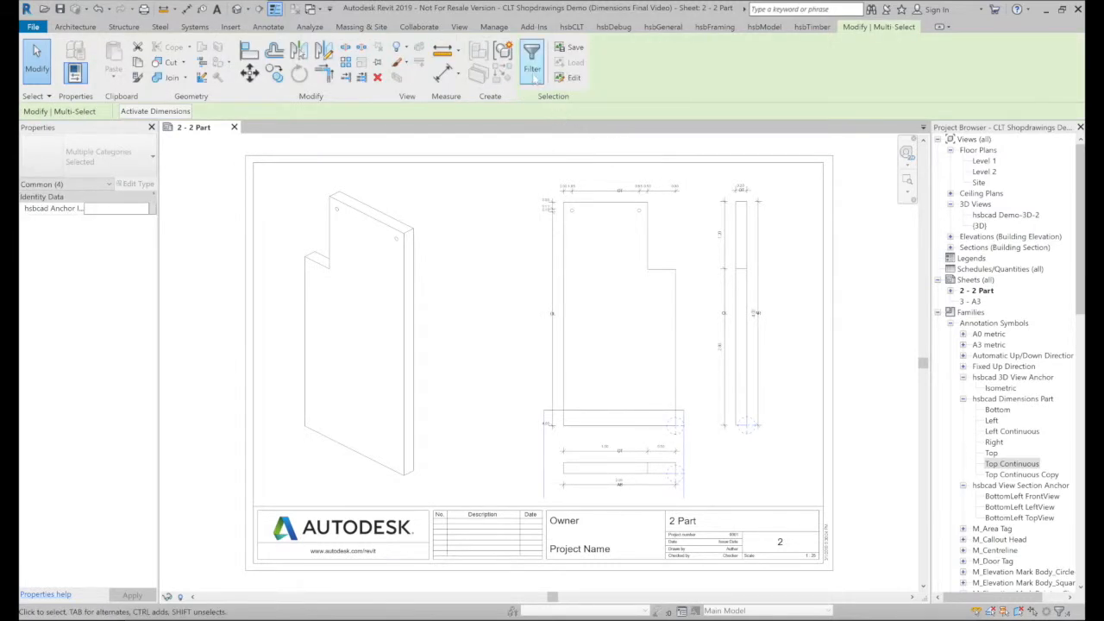
left_click(532, 62)
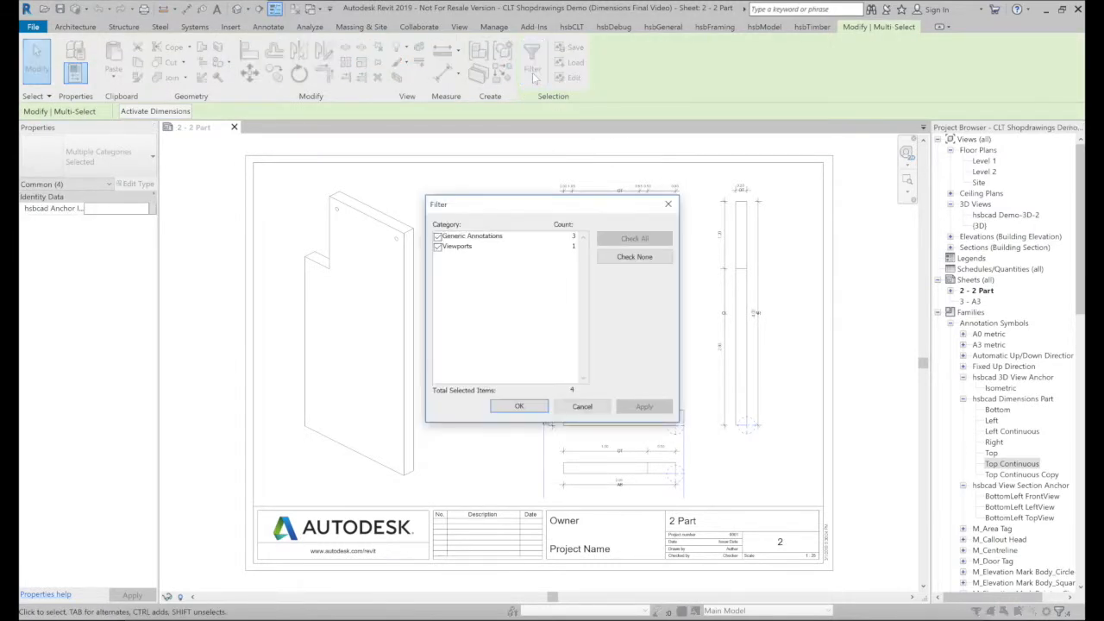
left_click(437, 246)
left_click(520, 406)
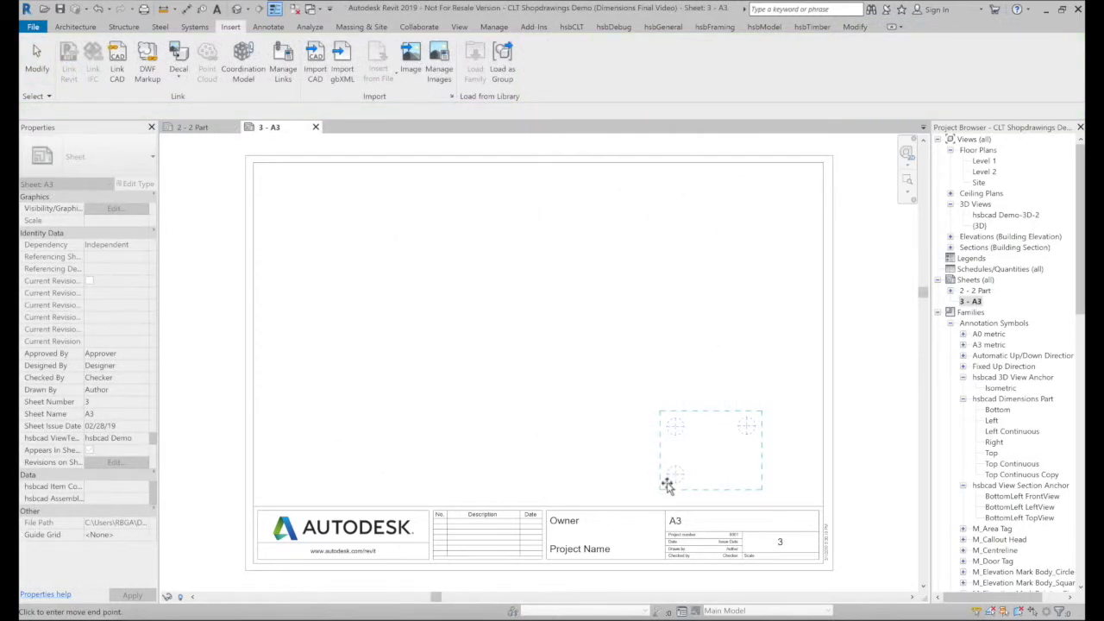
key("ctrl+v")
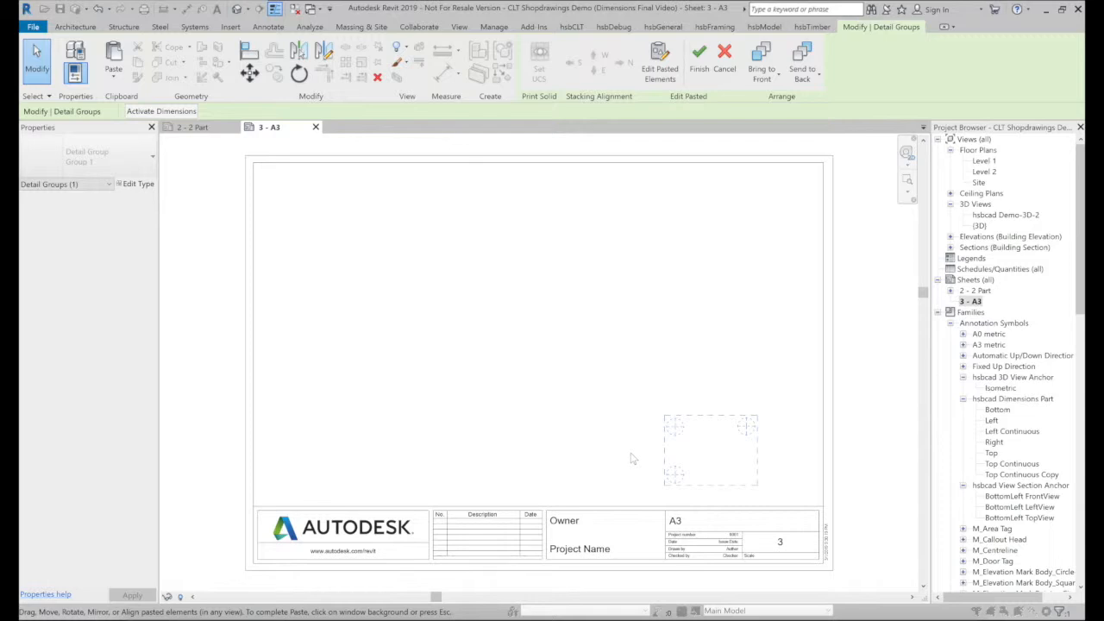
left_click(632, 458)
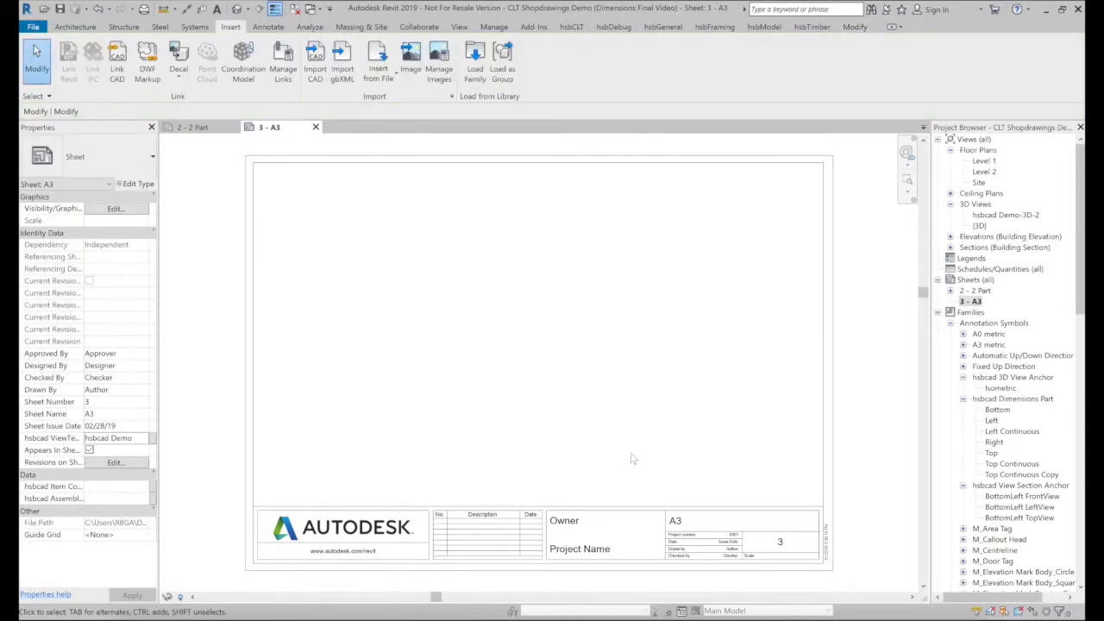
Delete sheet 2 - 2 Part from the project together with its hsbcad 3D and section views
right_click(966, 292)
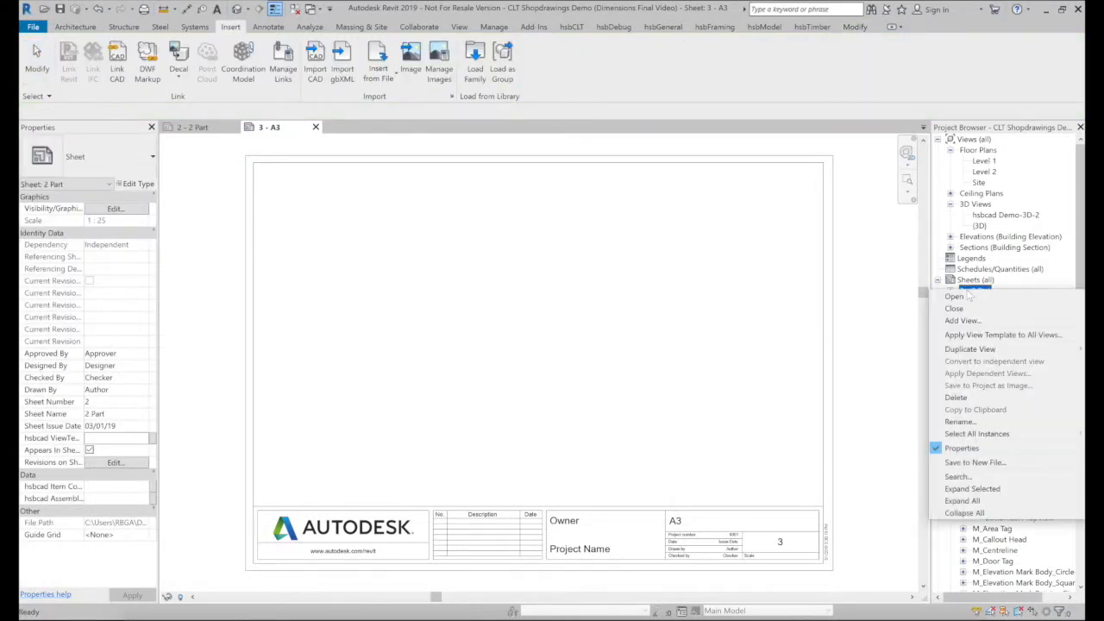
left_click(955, 398)
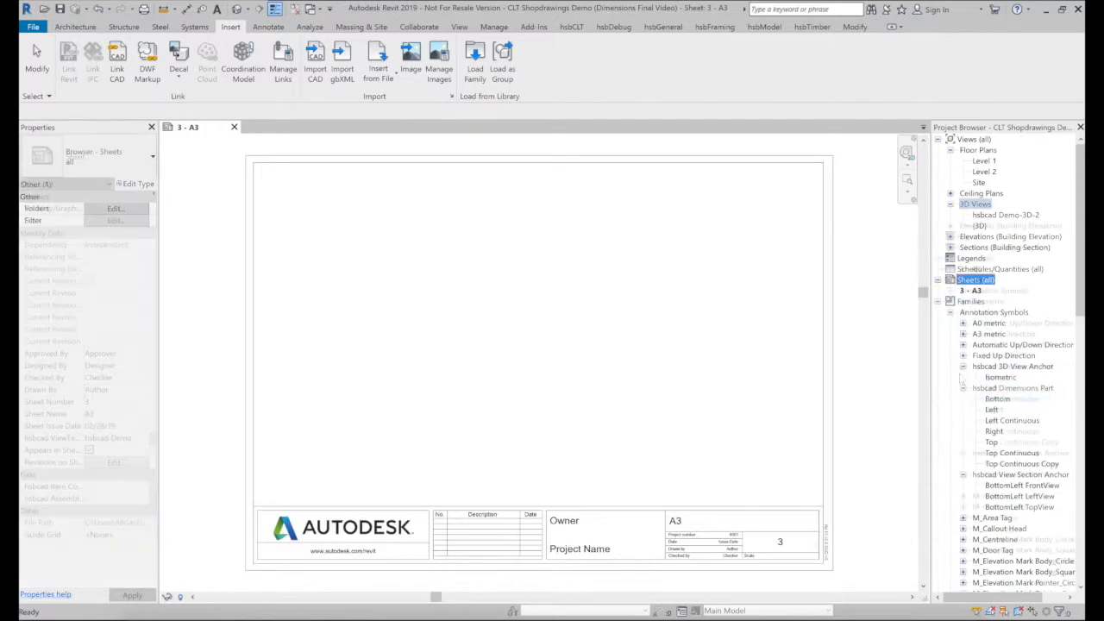
Create a part shop drawing of the wall's right-hand CLT panel with the A3 template, and open its 2 - 2 Part sheet
double_click(981, 215)
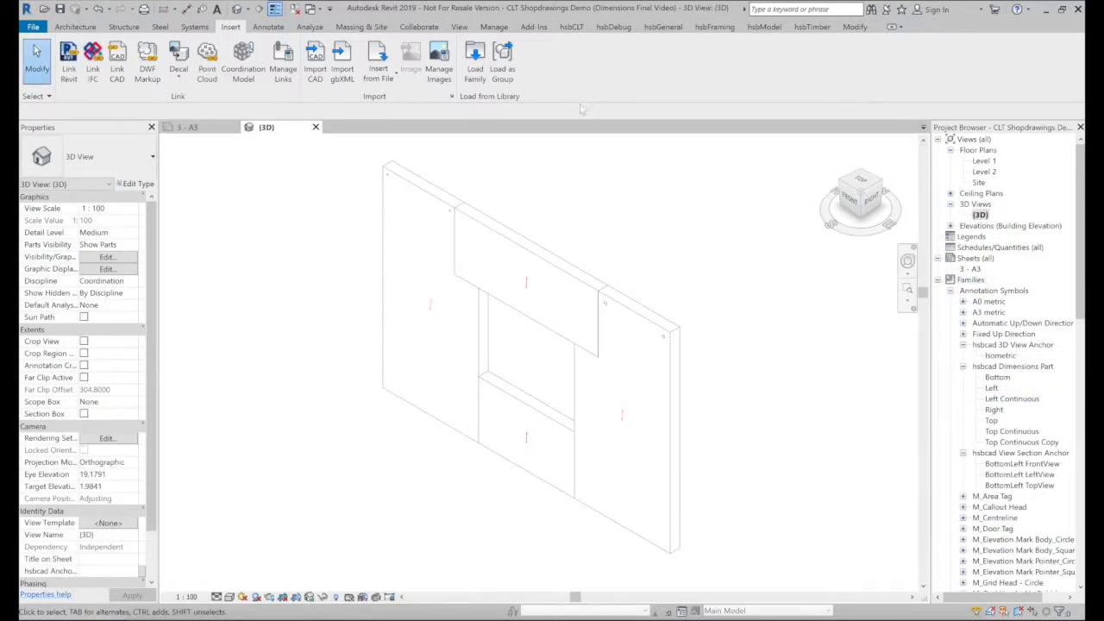
left_click(571, 27)
left_click(698, 73)
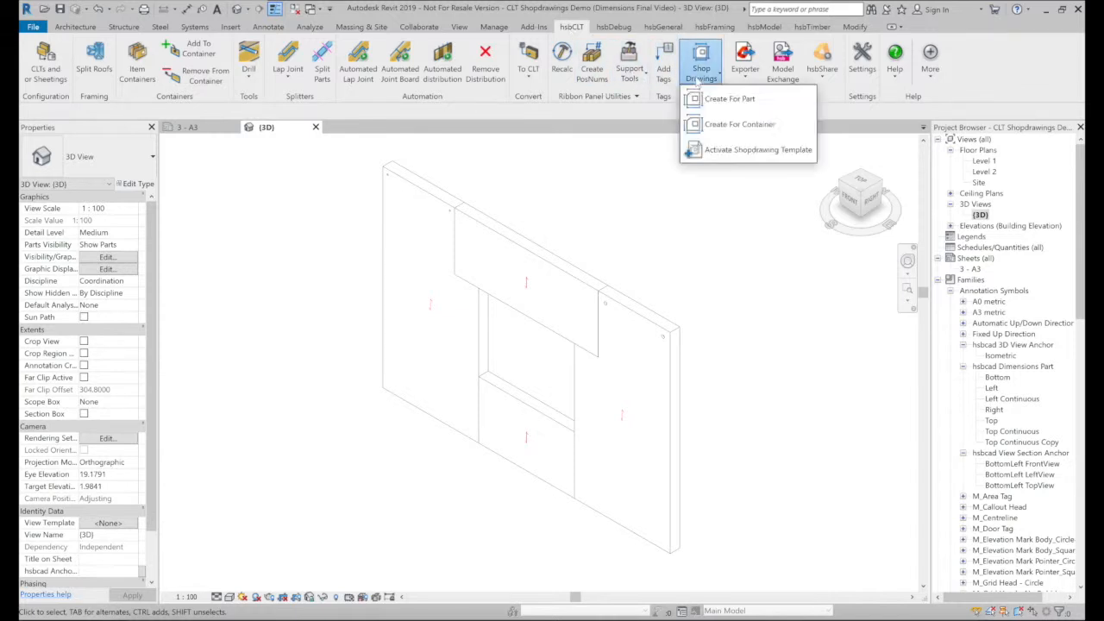
left_click(707, 99)
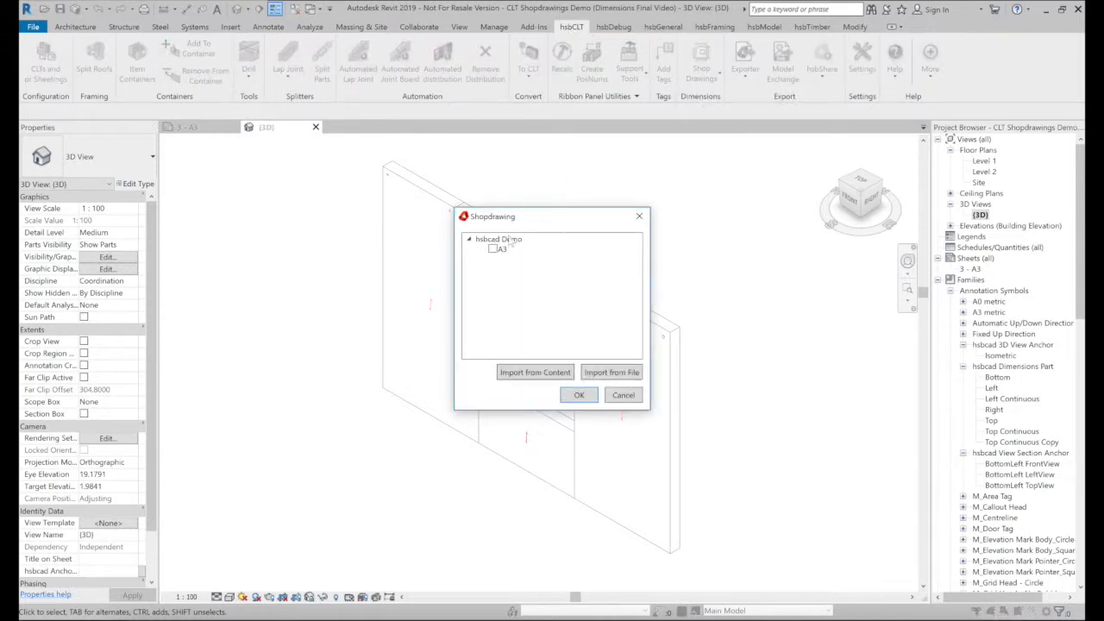
left_click(493, 248)
left_click(590, 394)
left_click(628, 374)
left_click(76, 111)
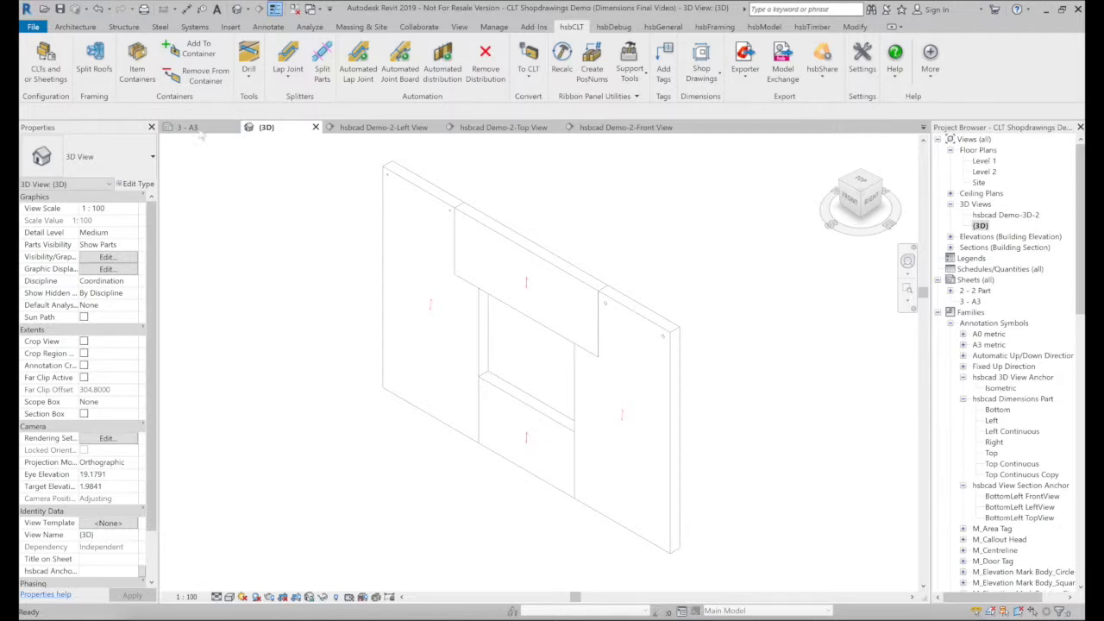
double_click(973, 291)
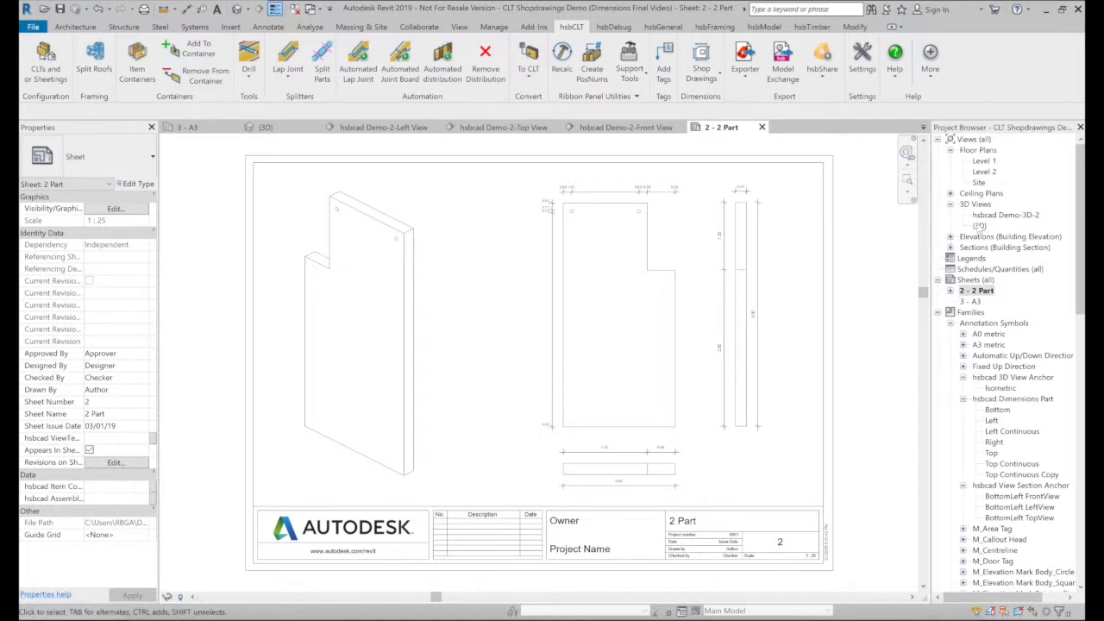
Create part shop drawings with the A3 template for the upper, left-hand and lower CLT panels from the {3D} view
double_click(980, 226)
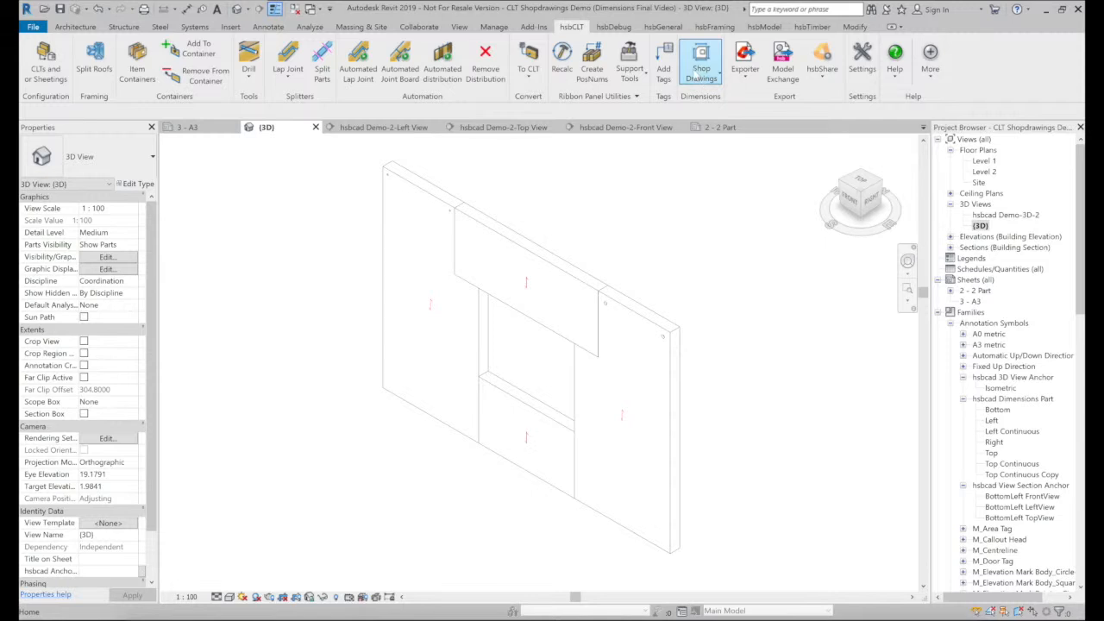
left_click(701, 67)
left_click(729, 98)
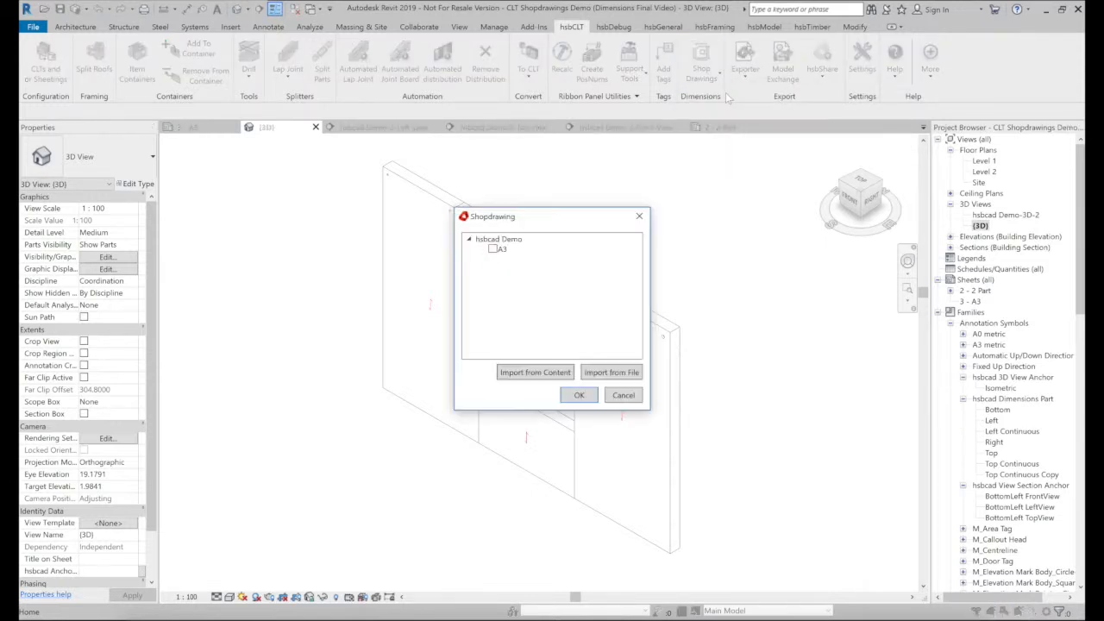
left_click(579, 395)
left_click(545, 304)
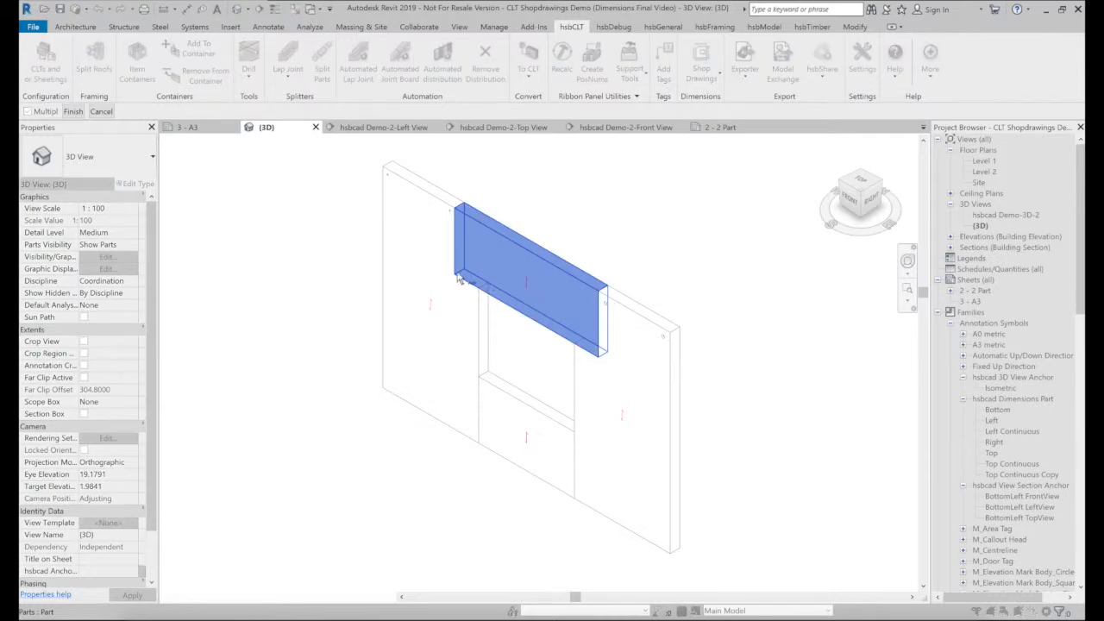
left_click(425, 262)
left_click(509, 407)
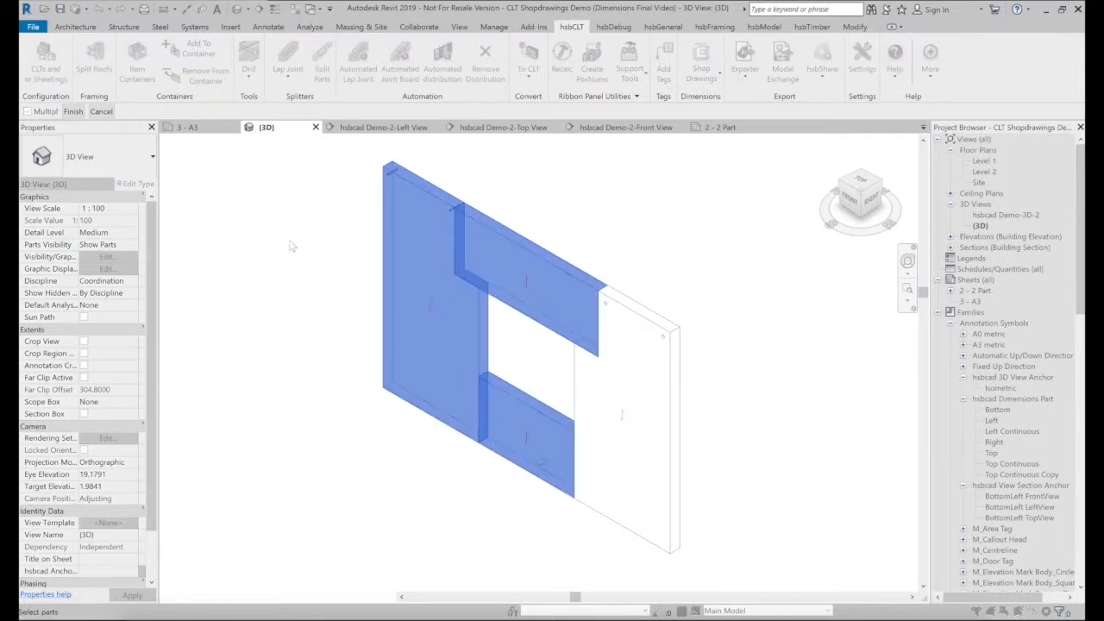
left_click(75, 112)
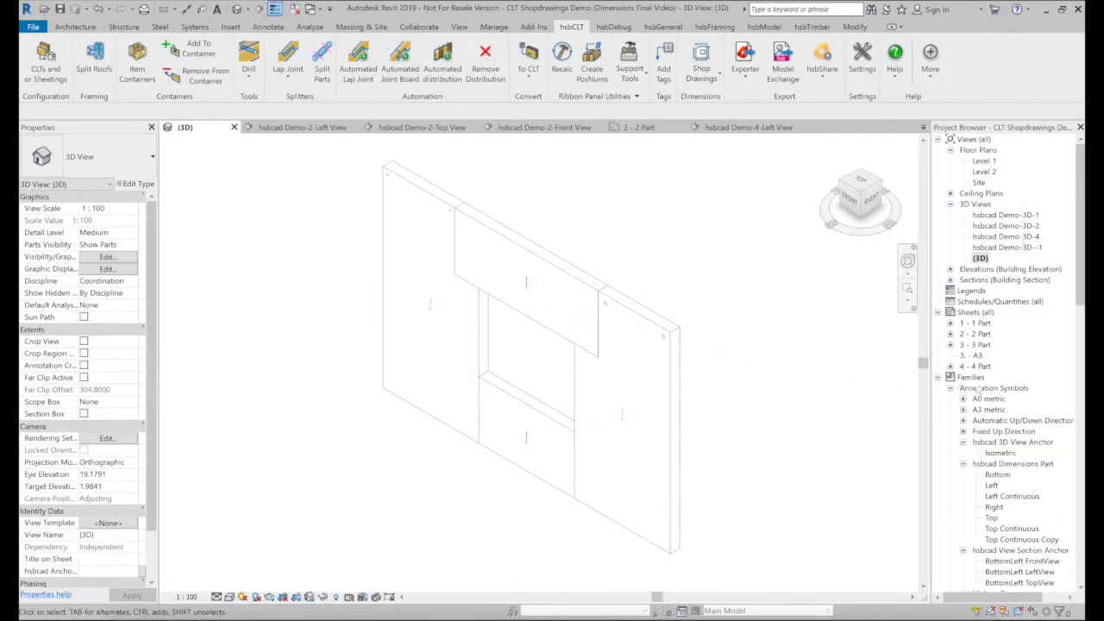
Review the dimensions on the part sheets 4 - 4 Part, 3 - 3 Part, 2 - 2 Part and 1 - 1 Part in turn
double_click(989, 367)
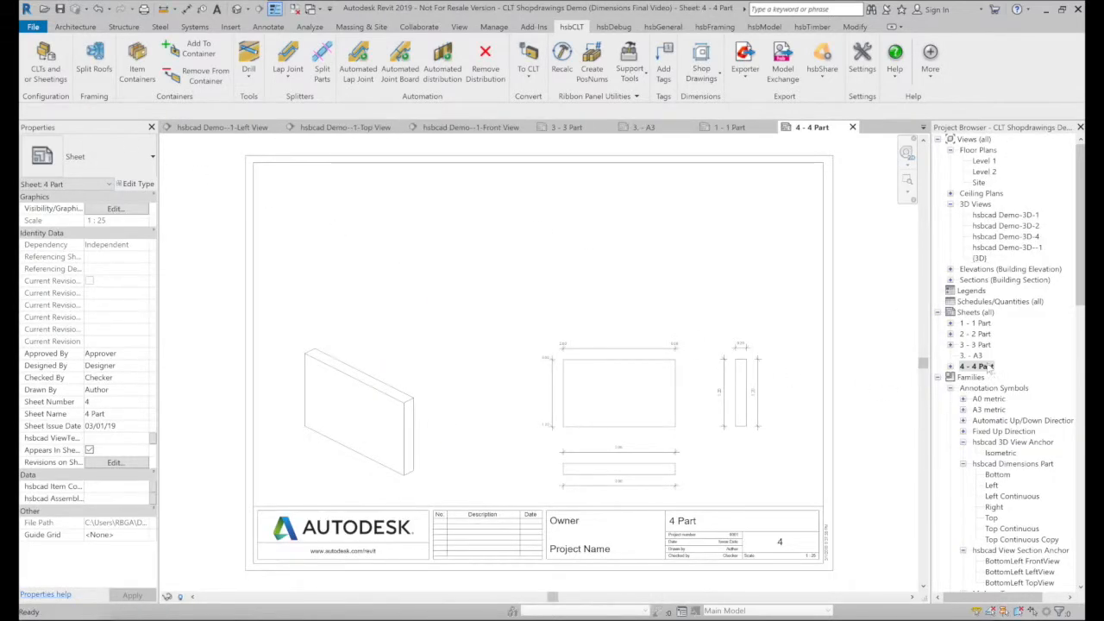
double_click(986, 346)
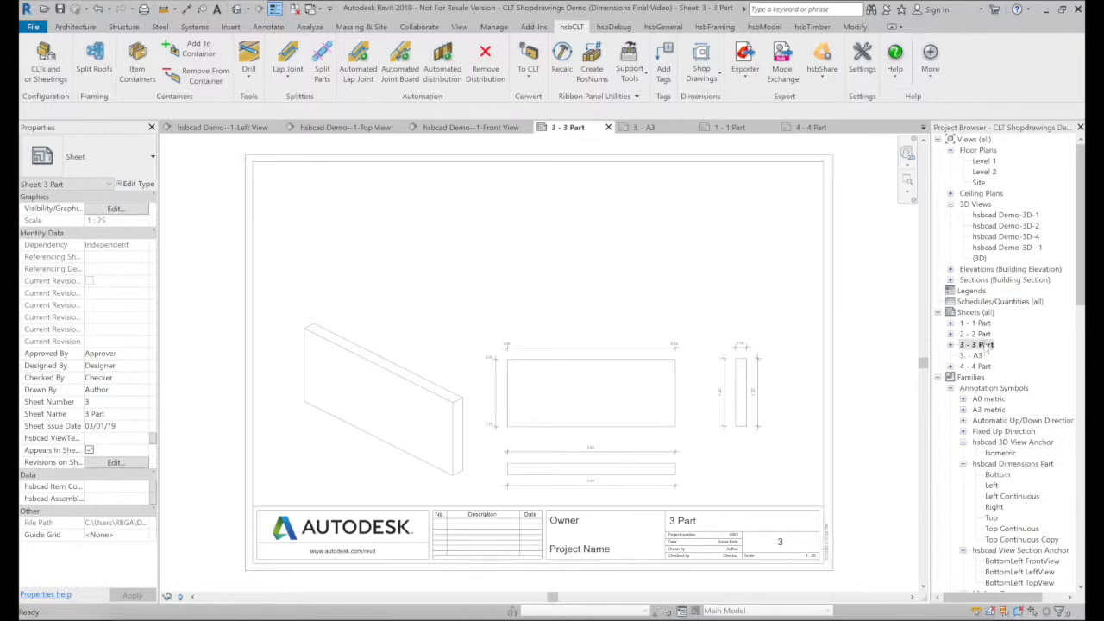
double_click(981, 334)
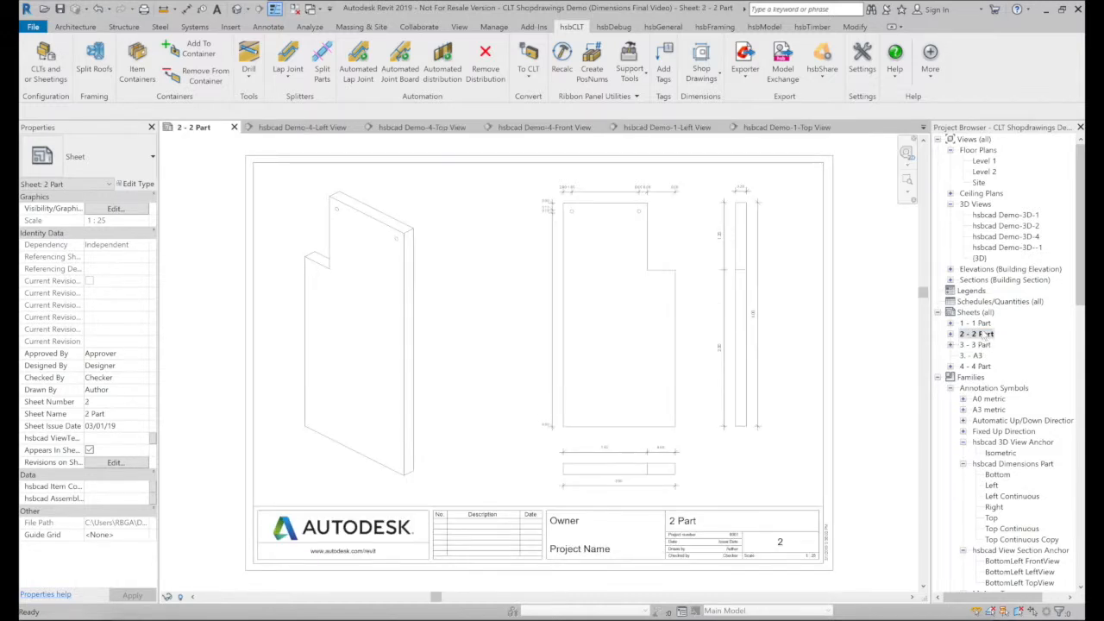
double_click(978, 324)
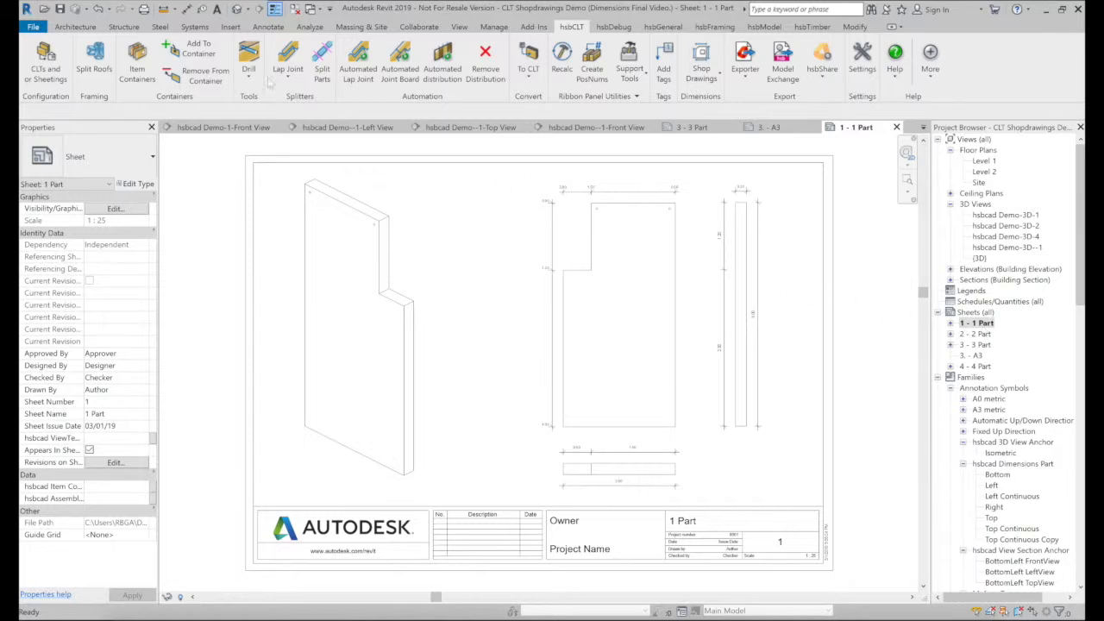
Load the hsbcad CLT Tag family into the project and expand its types under the annotation symbols
left_click(230, 28)
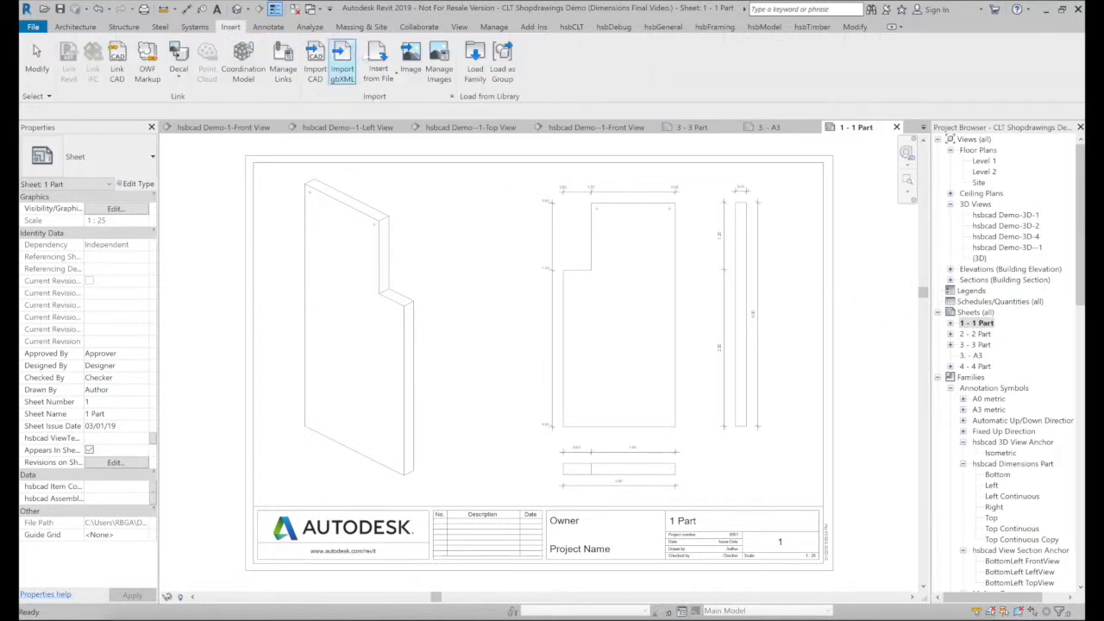
left_click(475, 72)
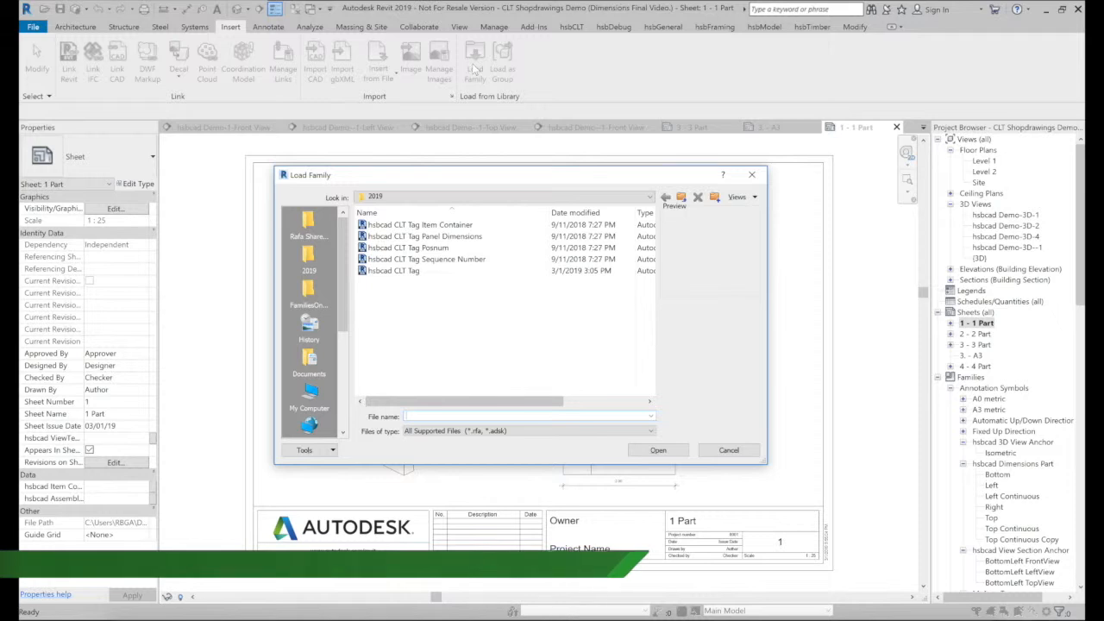
left_click(423, 271)
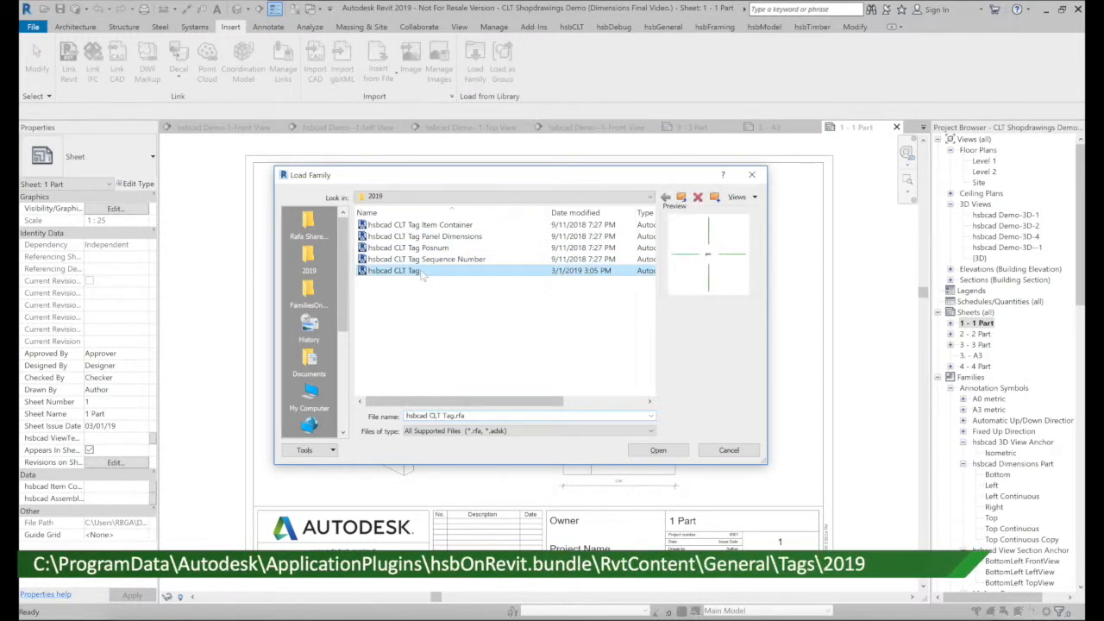
left_click(671, 448)
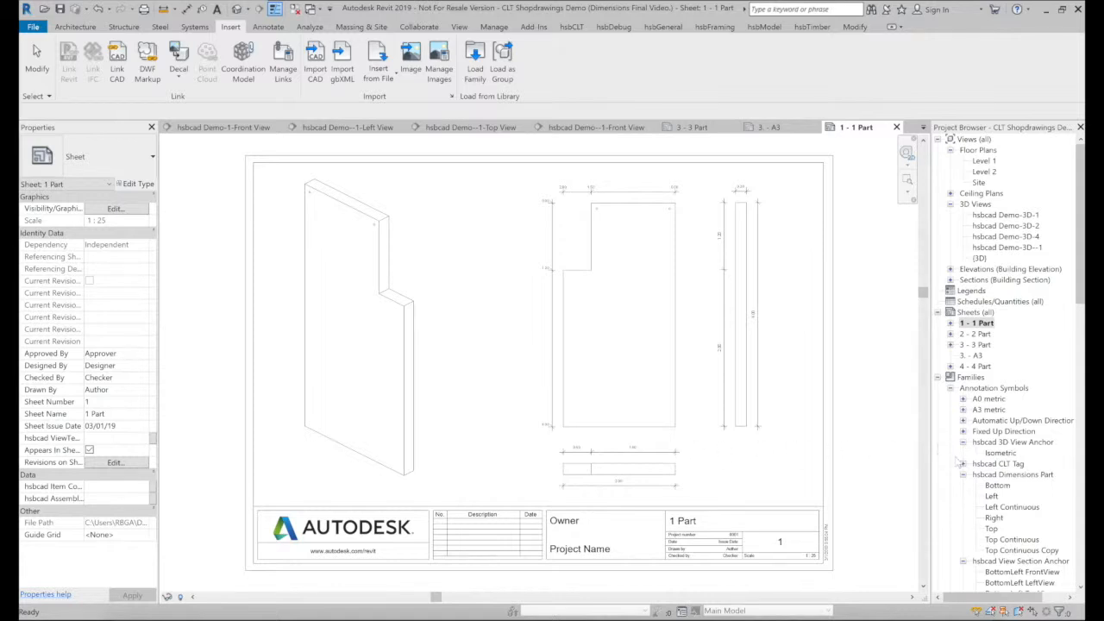
left_click(963, 464)
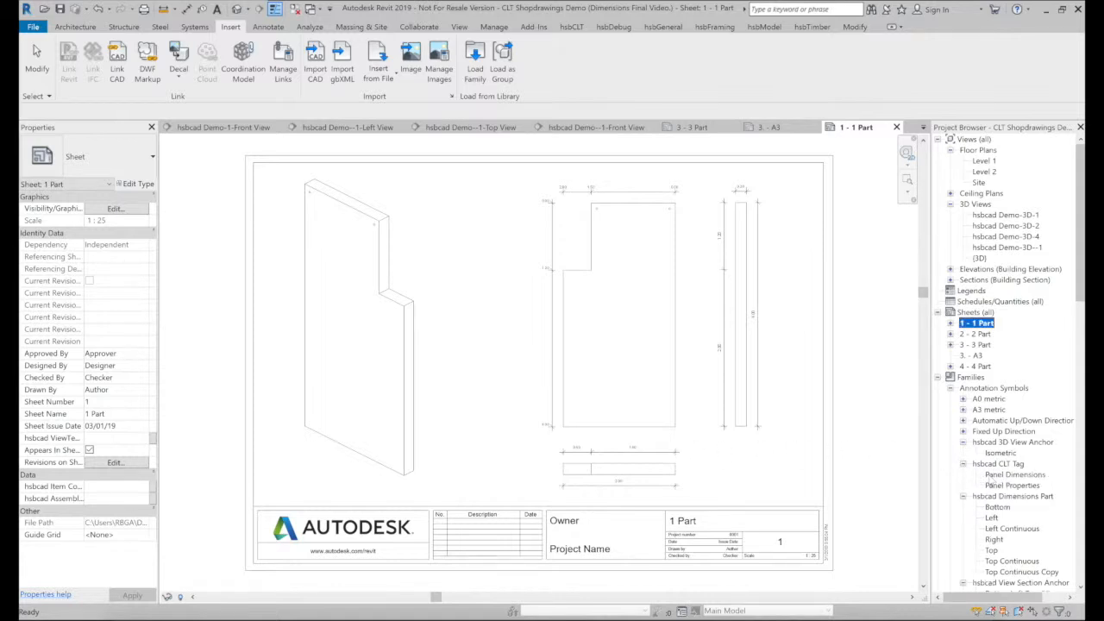
Activate the panel's front view on sheet 1 - 1 Part and check its model category visibility in the Visibility/Graphic Overrides
left_click(630, 301)
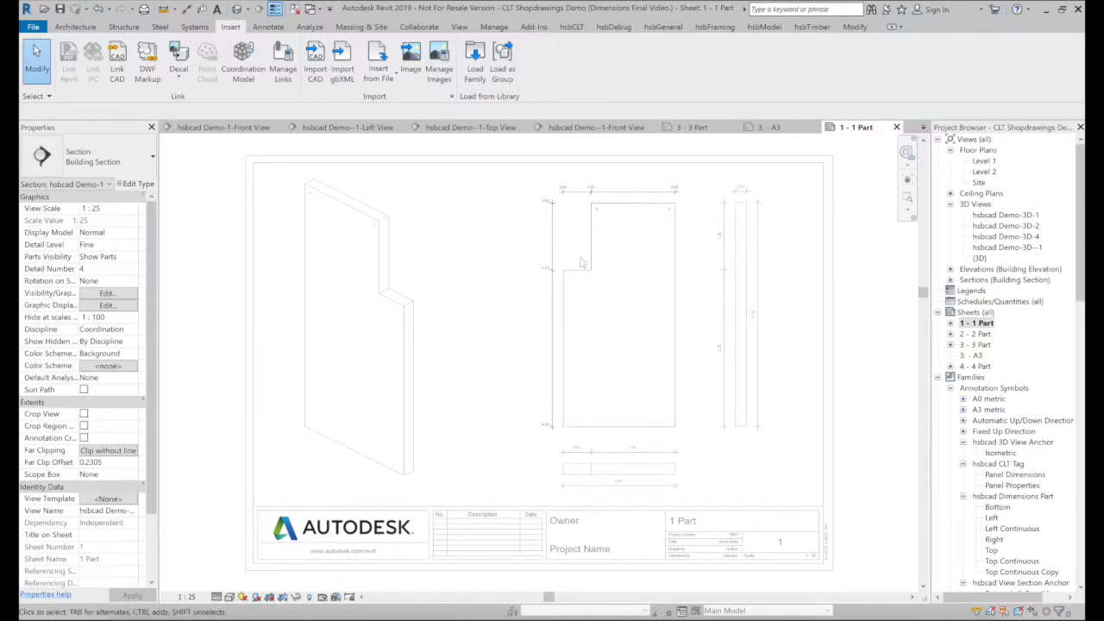
key("v")
key("g")
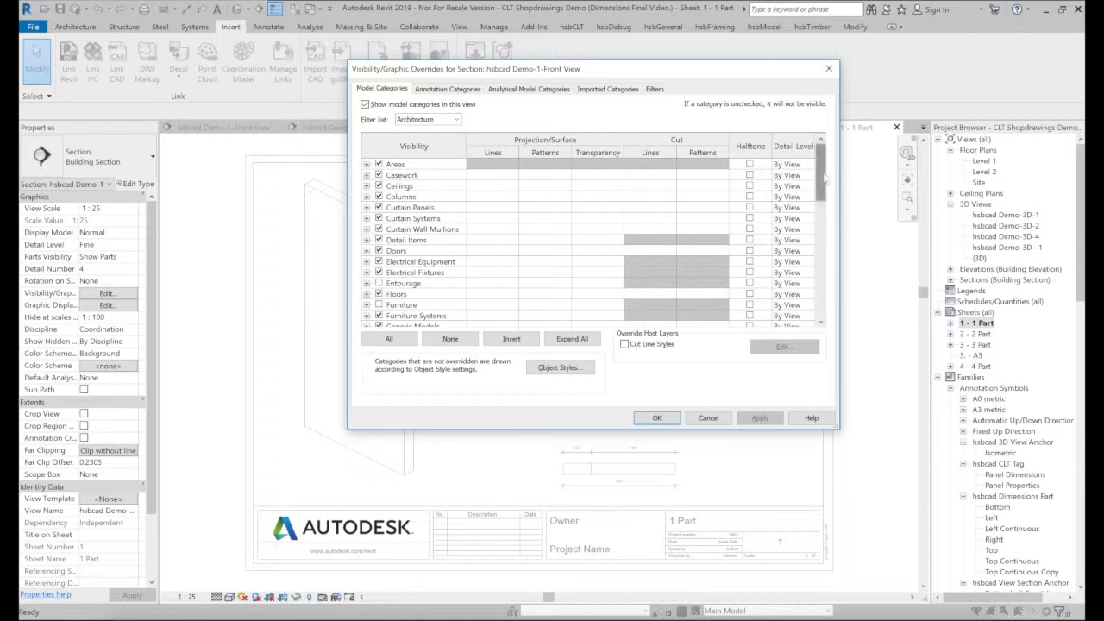
scroll(604, 258, "down", 2)
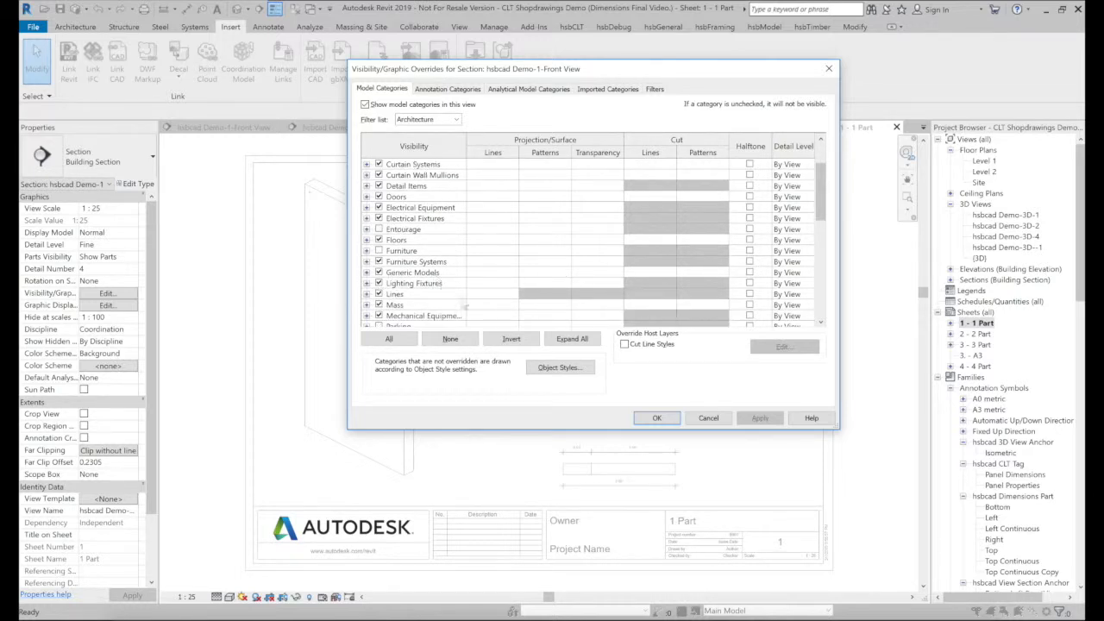
left_click(651, 419)
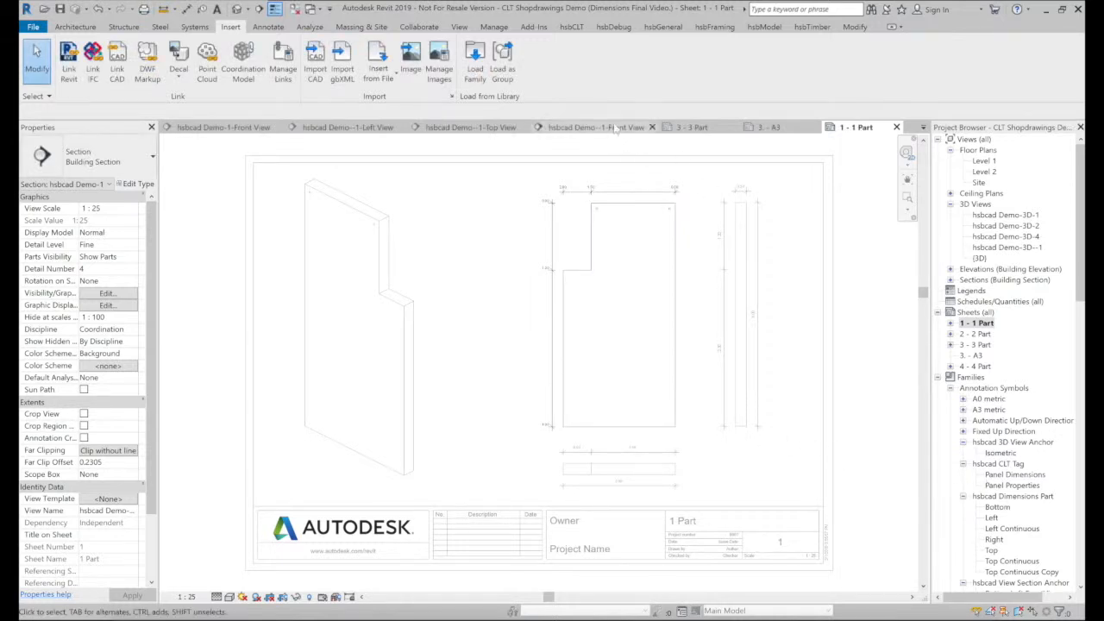
Tag the hsbcad CLT panel in the active front view with the hsbcad CLT Tag family, type Panel Properties, and deactivate the view
left_click(576, 28)
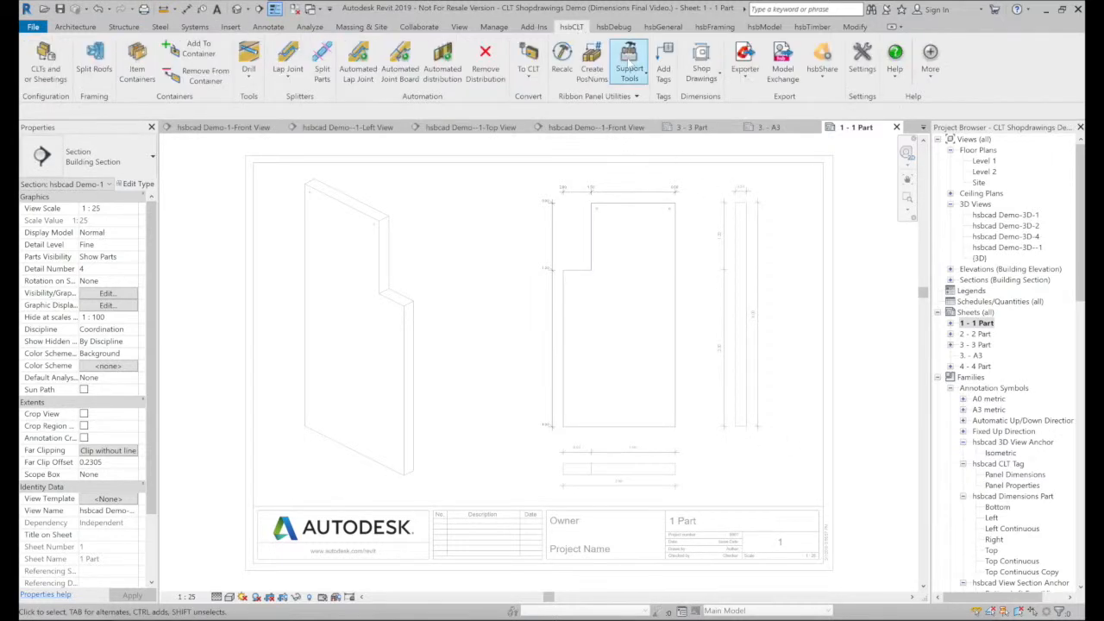
left_click(664, 62)
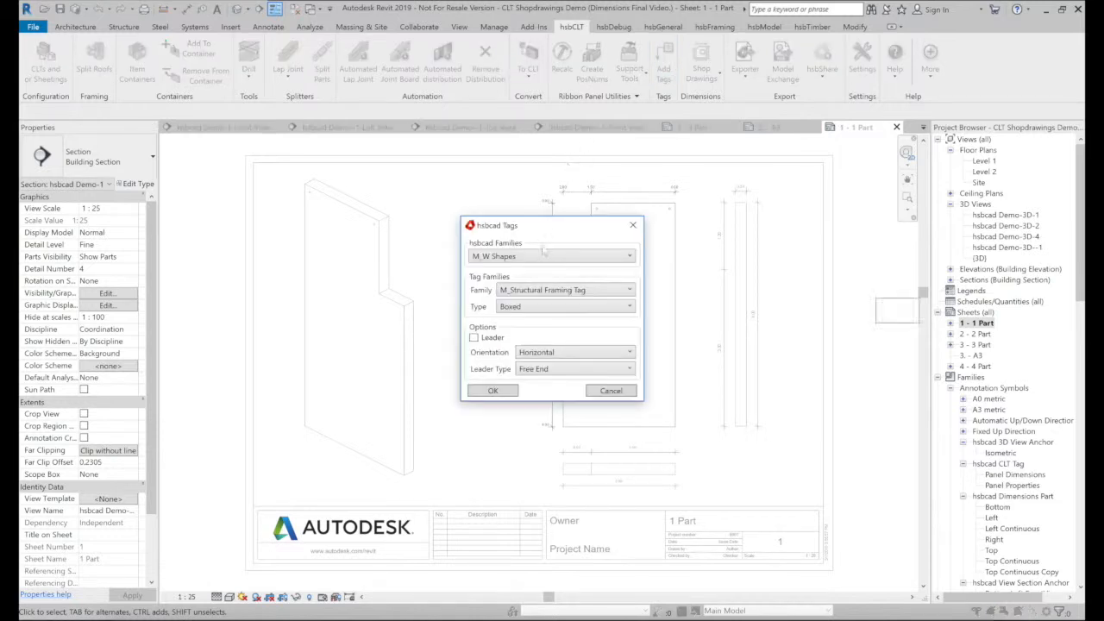
left_click(545, 256)
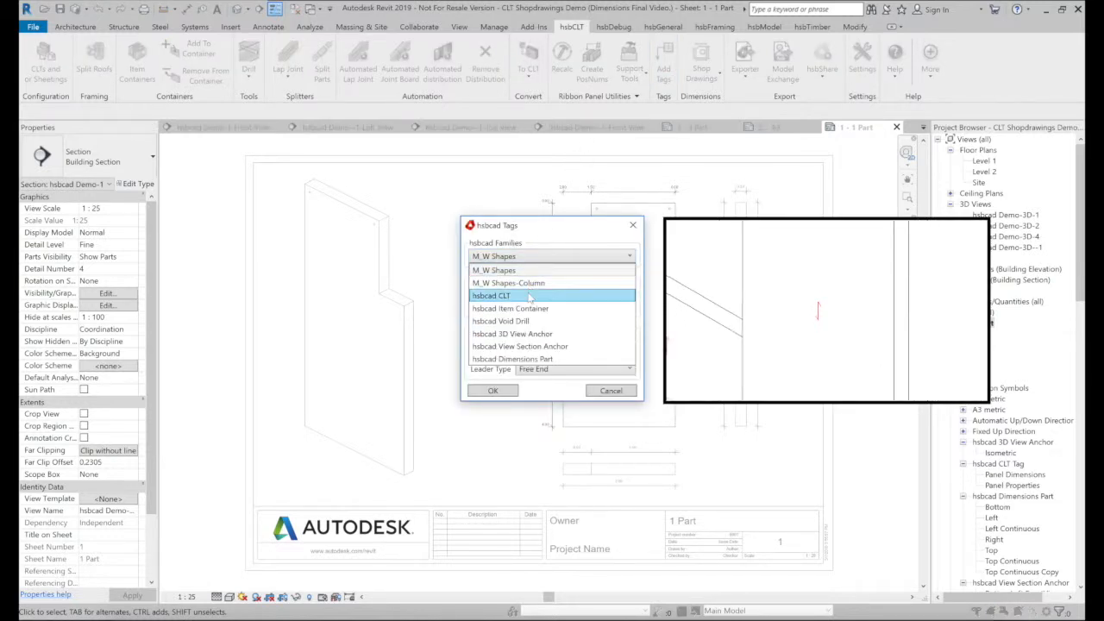
left_click(552, 295)
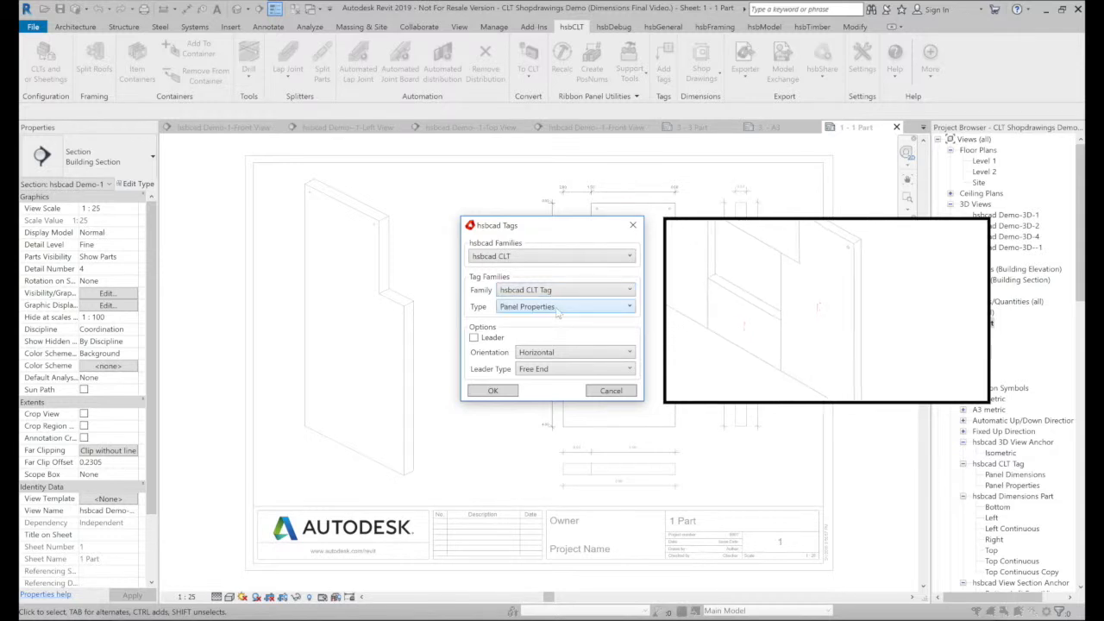
left_click(507, 390)
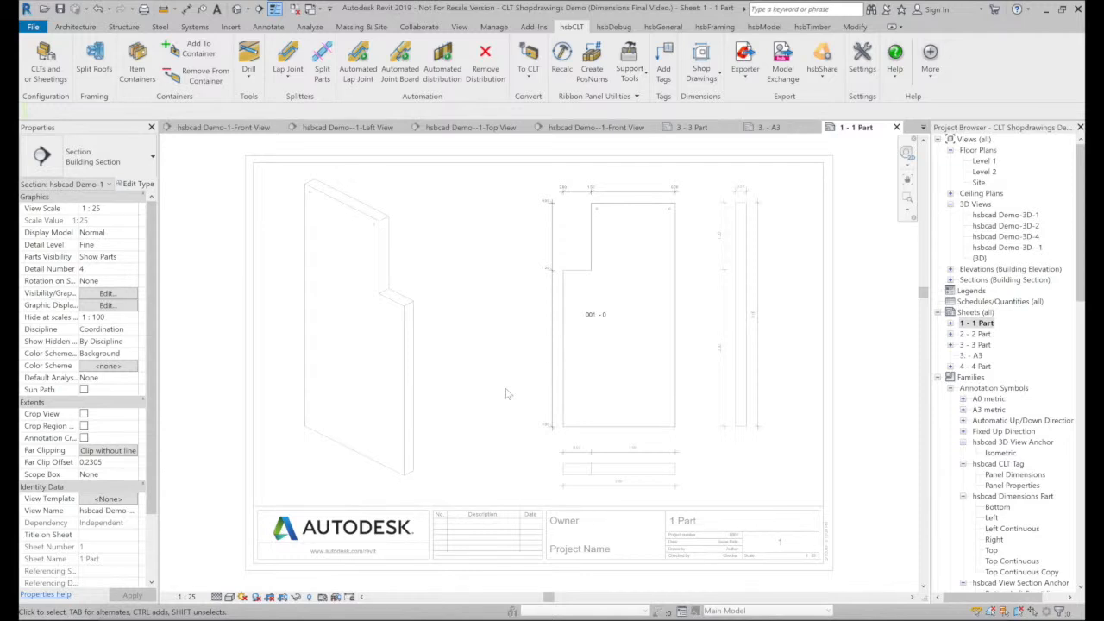
key("Escape")
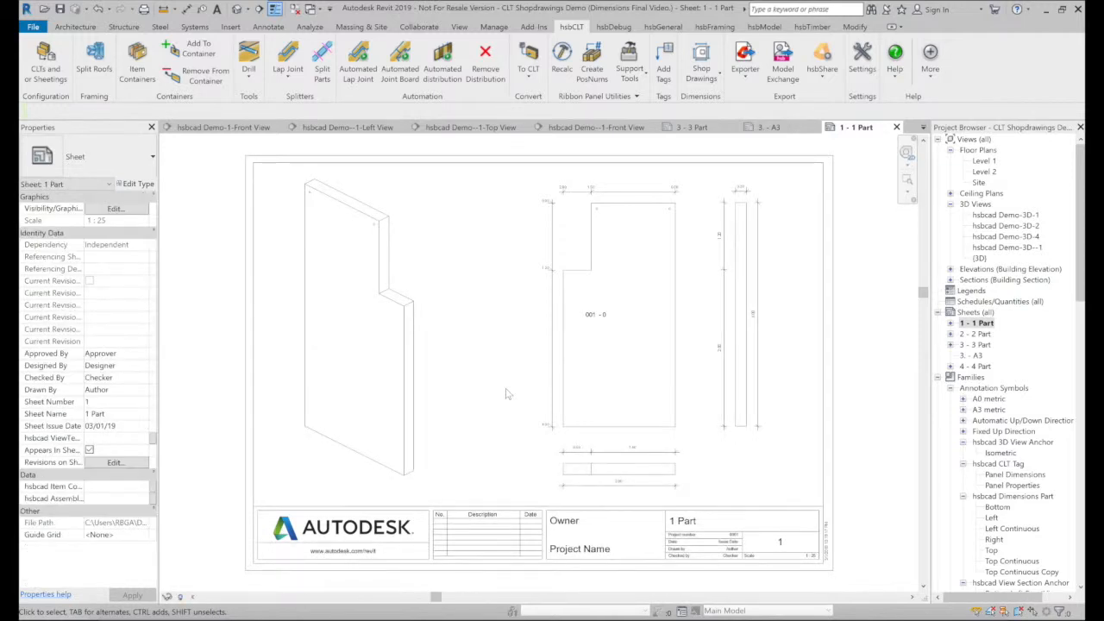